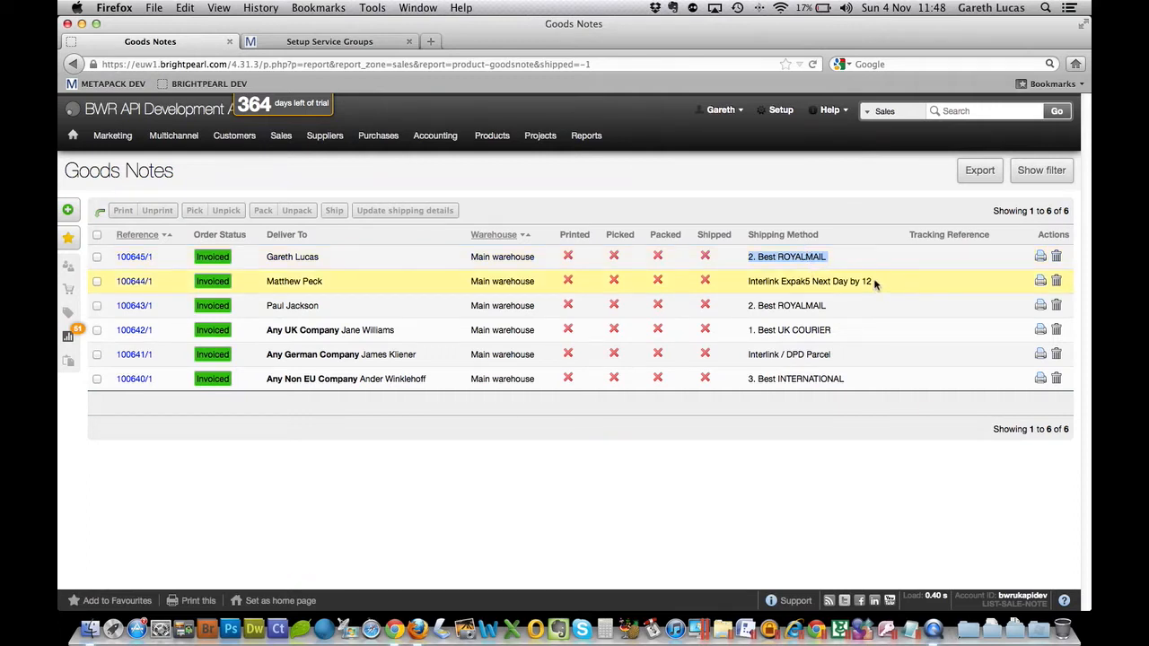
- Examine the shipping methods assigned to the goods notes, including the Interlink Expak5 and Interlink / DPD Parcel entries
{"action": "left_click_drag", "start_coordinate": [871, 281], "coordinate": [757, 286]}
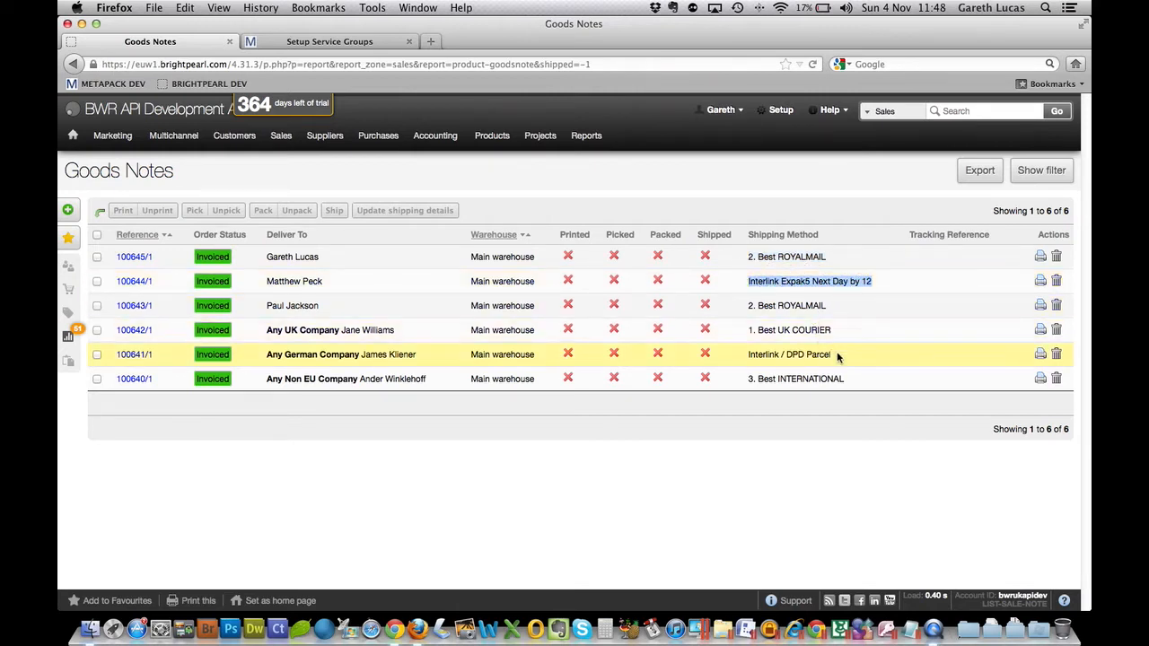
{"action": "left_click_drag", "start_coordinate": [831, 356], "coordinate": [747, 354]}
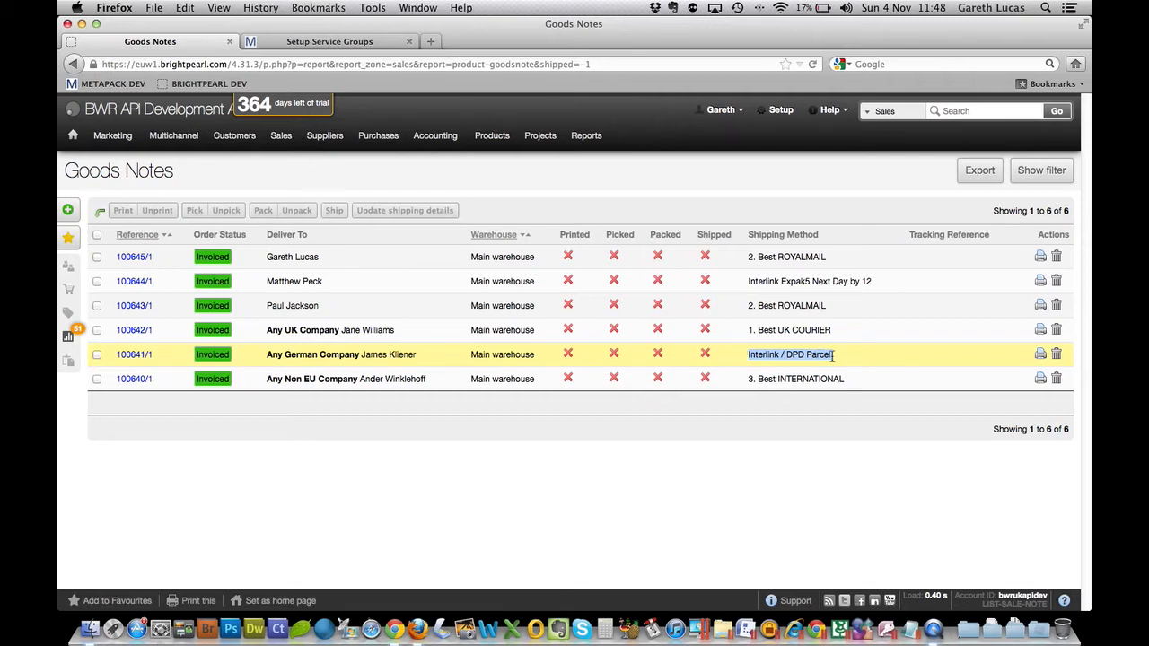
{"action": "left_click", "coordinate": [708, 449]}
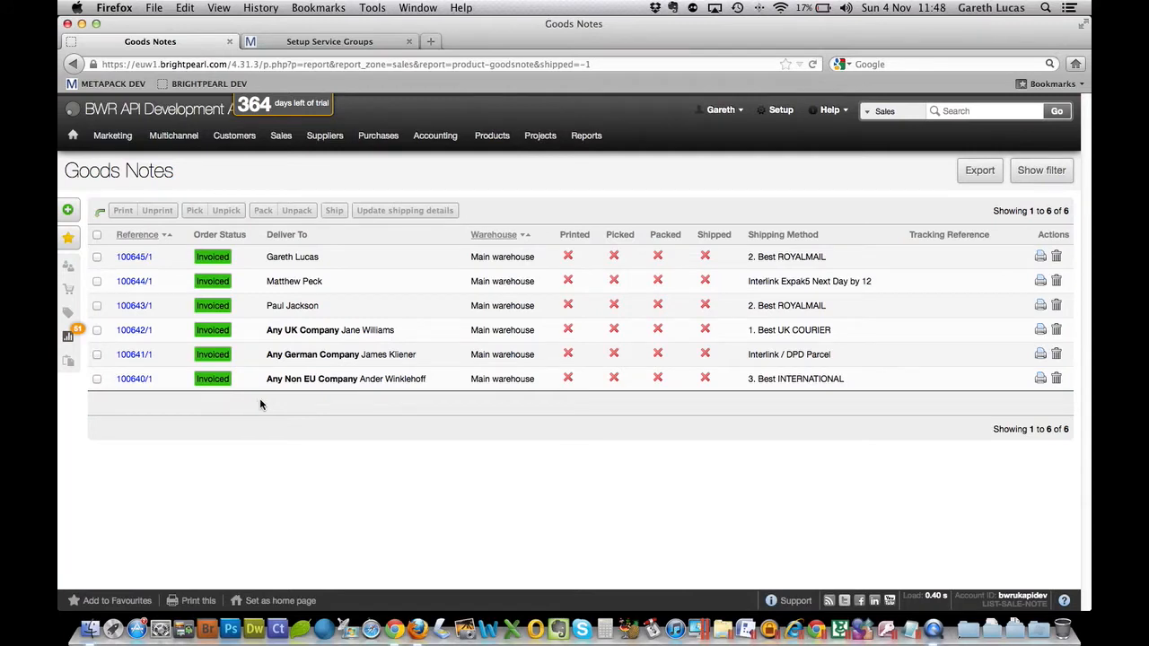
- Switch to MetaPack and open its consignments list to check for pre-manifest consignments
{"action": "left_click", "coordinate": [329, 47]}
{"action": "left_click", "coordinate": [186, 44]}
{"action": "left_click", "coordinate": [332, 45]}
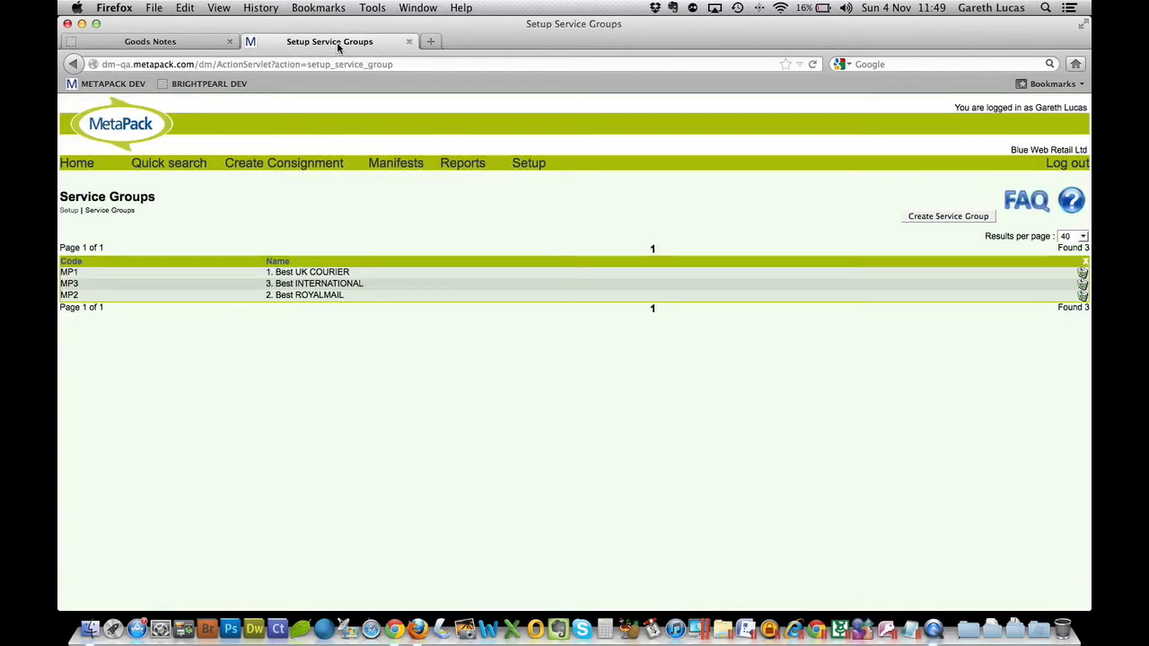
{"action": "left_click", "coordinate": [77, 163]}
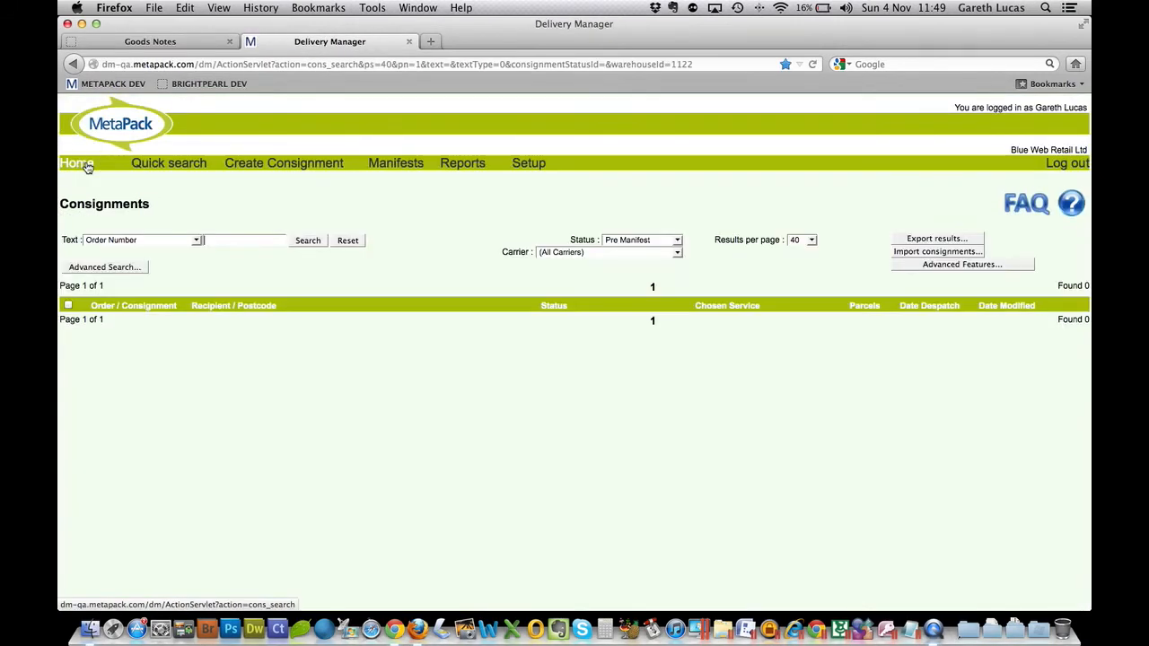
- Switch to Brightpearl, open the packing note of the first goods note and mark it as printed without sending it to the printer
{"action": "left_click", "coordinate": [161, 41]}
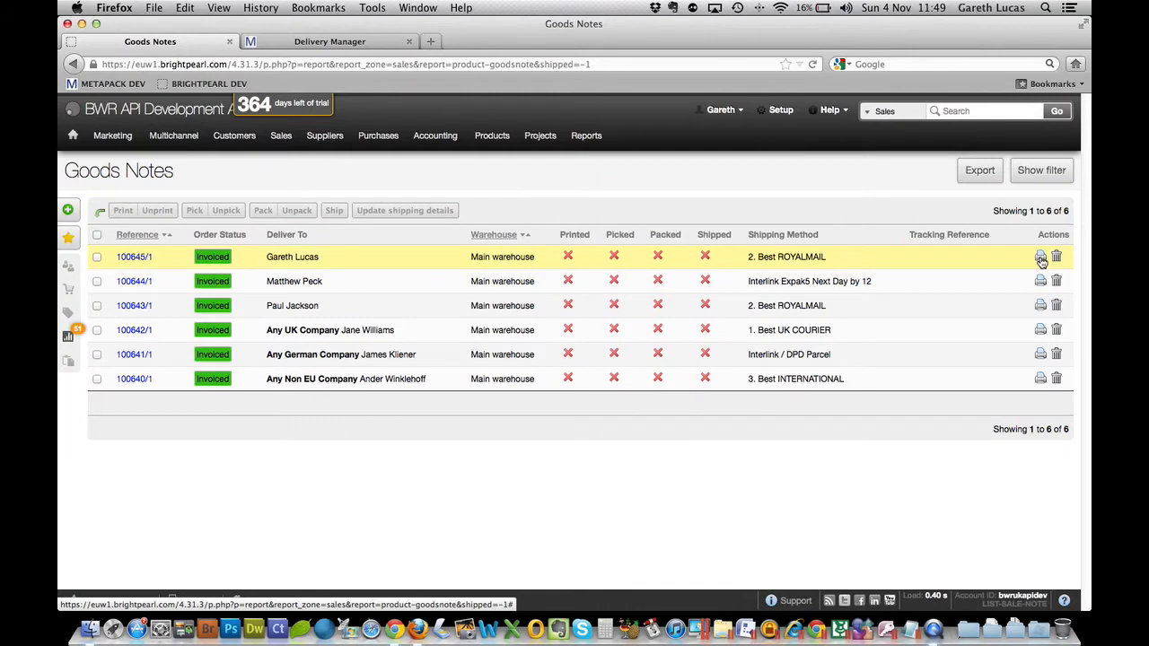
{"action": "left_click", "coordinate": [1041, 258]}
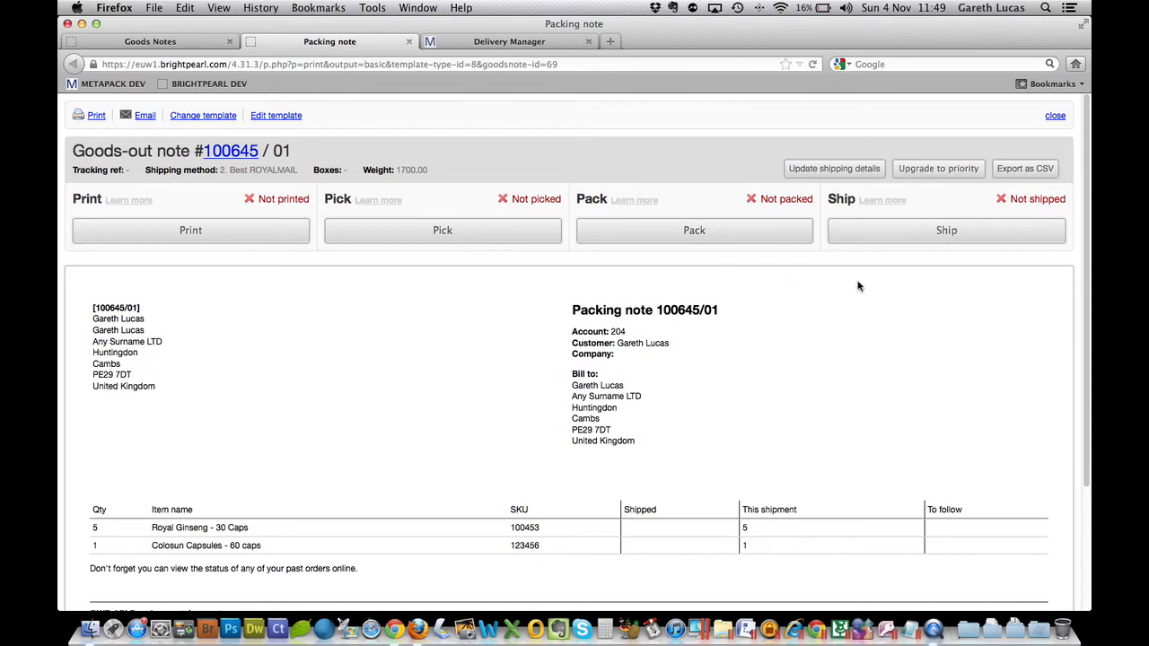
{"action": "left_click", "coordinate": [190, 230]}
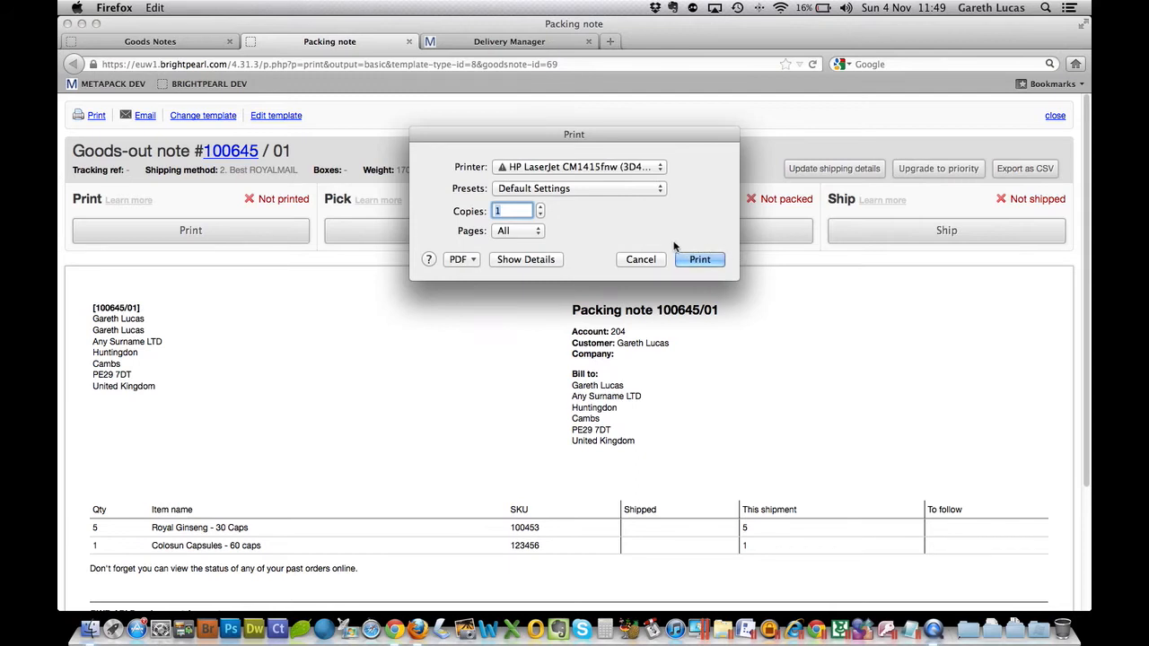
{"action": "left_click", "coordinate": [637, 261]}
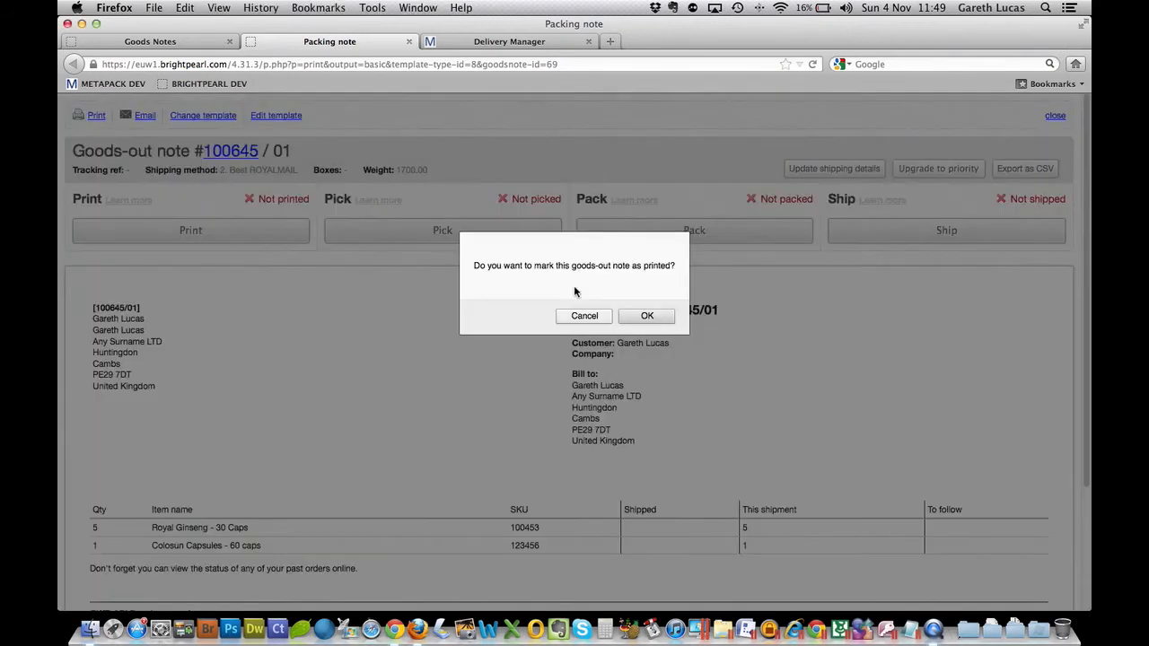
{"action": "left_click_drag", "start_coordinate": [474, 266], "coordinate": [673, 265]}
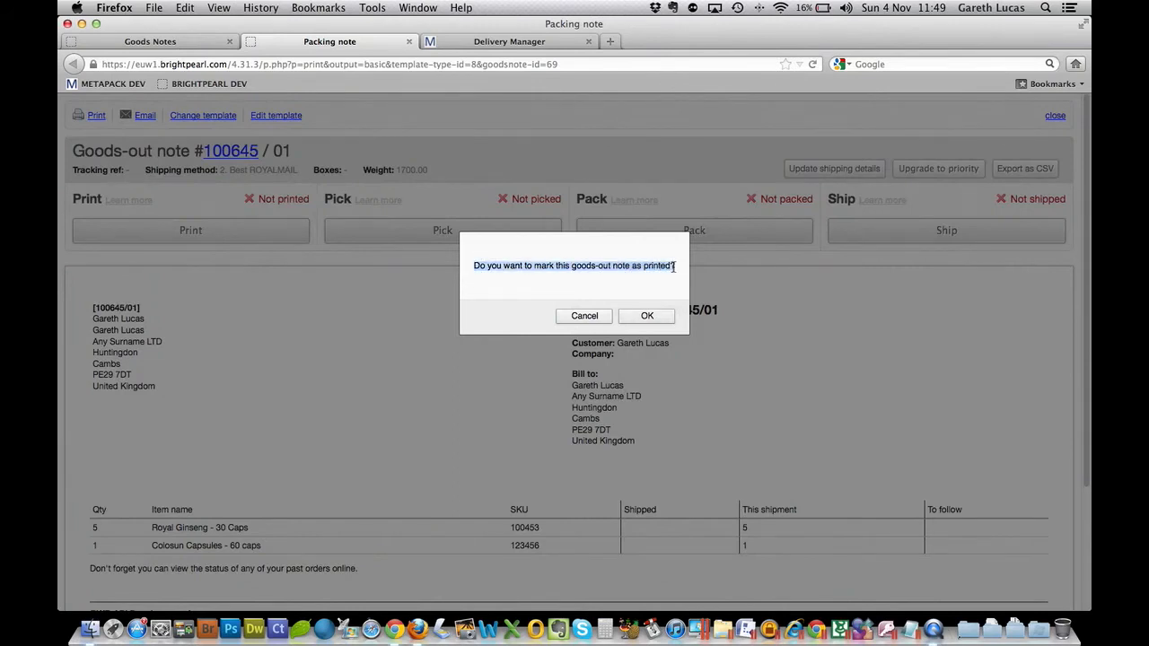
{"action": "left_click", "coordinate": [647, 317]}
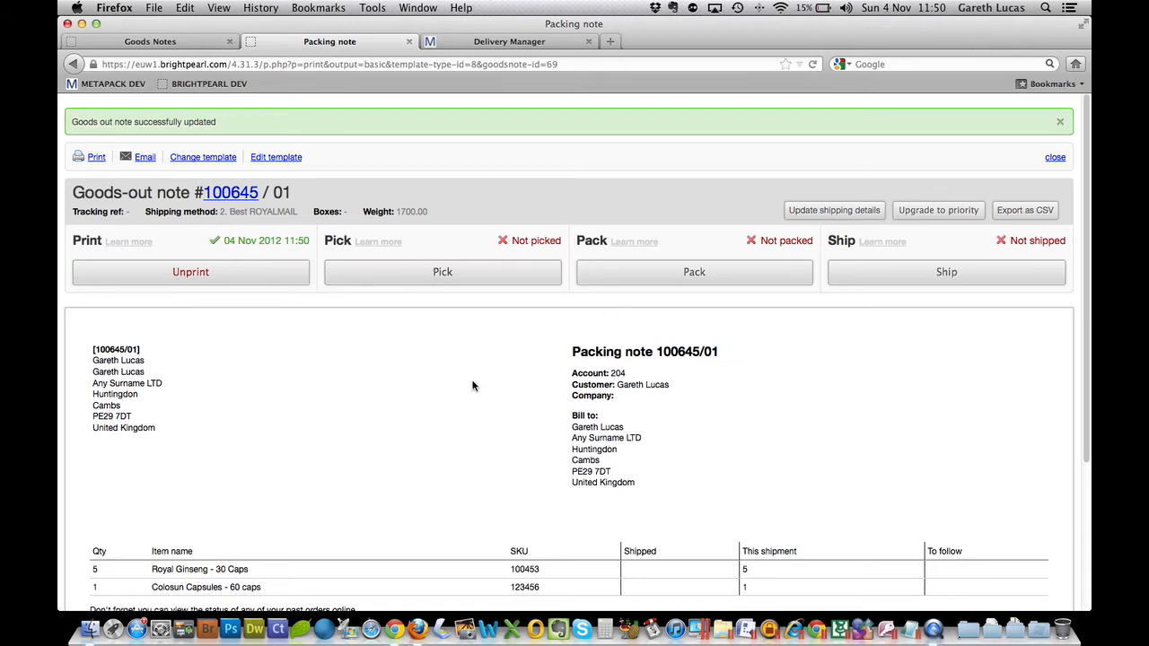
- Mark the goods-out note as picked and look over its packing note items
{"action": "scroll", "coordinate": [472, 386], "scroll_direction": "down", "scroll_amount": 3}
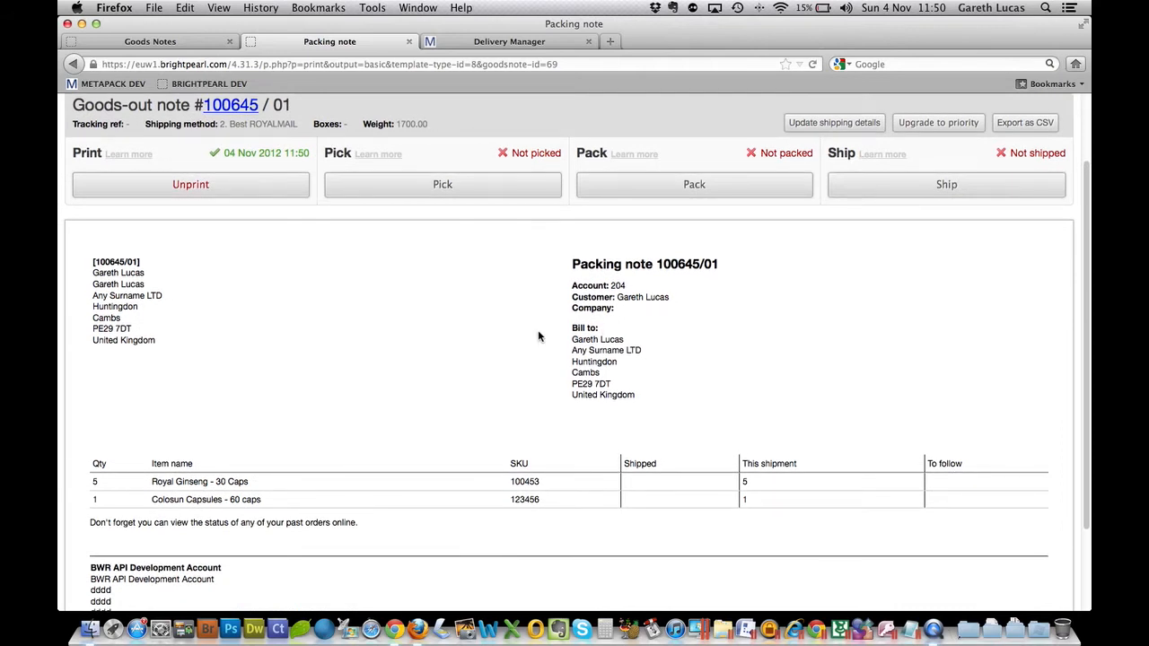
{"action": "scroll", "coordinate": [537, 334], "scroll_direction": "up", "scroll_amount": 3}
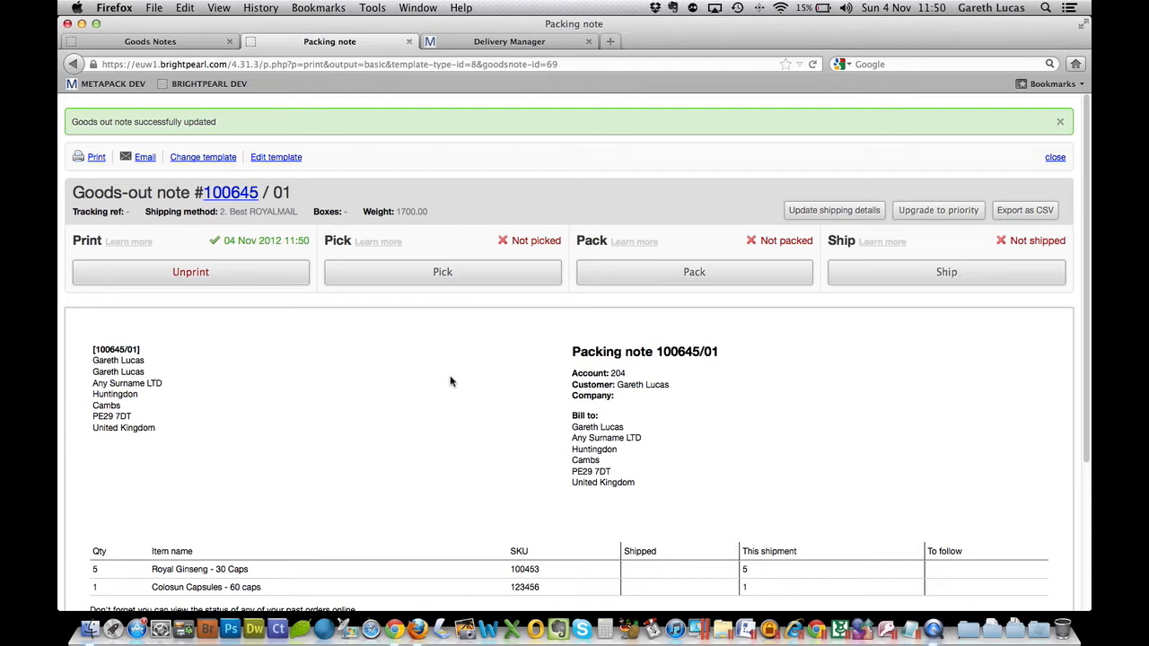
{"action": "left_click", "coordinate": [445, 284]}
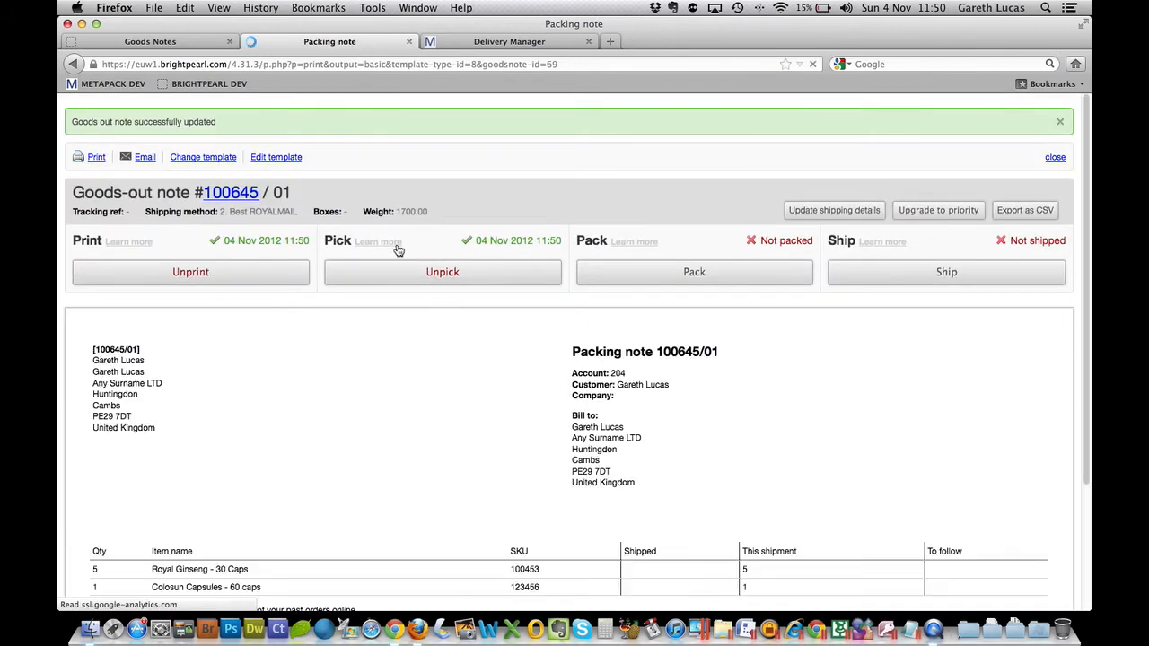
{"action": "scroll", "coordinate": [495, 373], "scroll_direction": "down", "scroll_amount": 3}
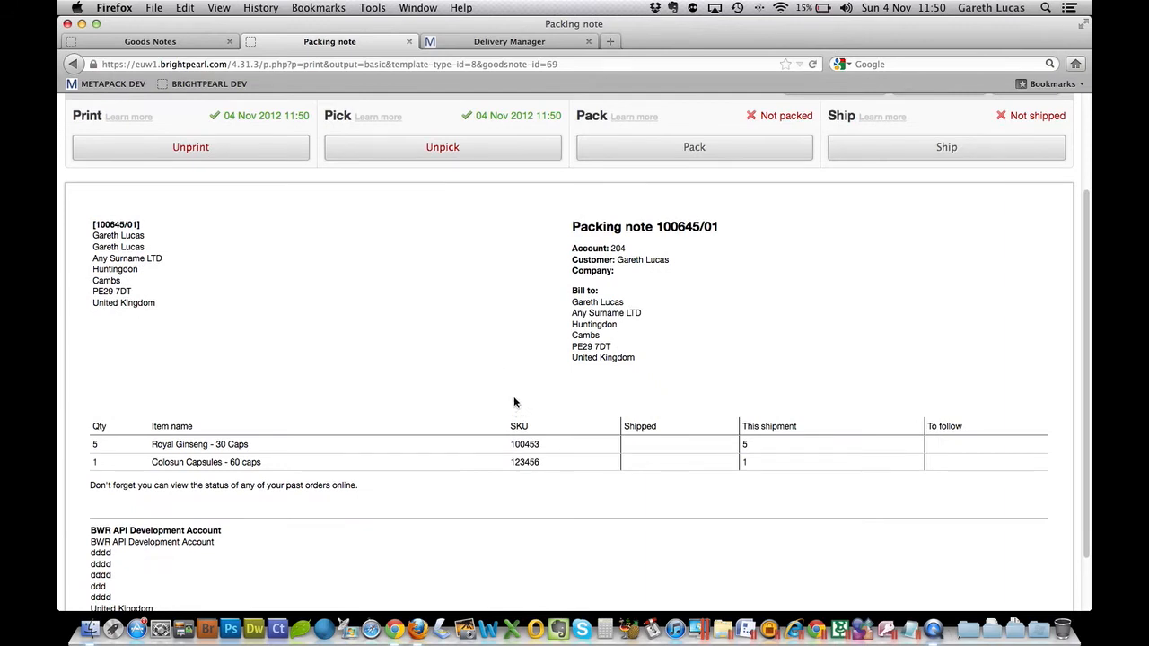
{"action": "scroll", "coordinate": [514, 402], "scroll_direction": "up", "scroll_amount": 2}
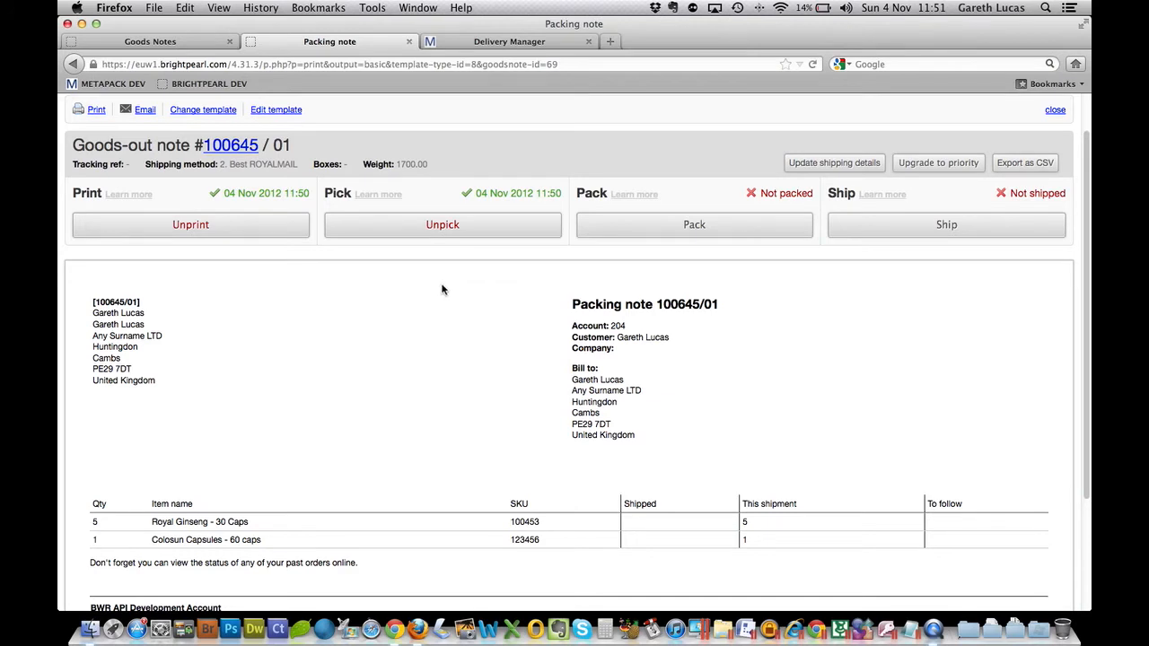
- Switch to MetaPack and refresh the consignments list to load the newly picked order
{"action": "left_click", "coordinate": [506, 42]}
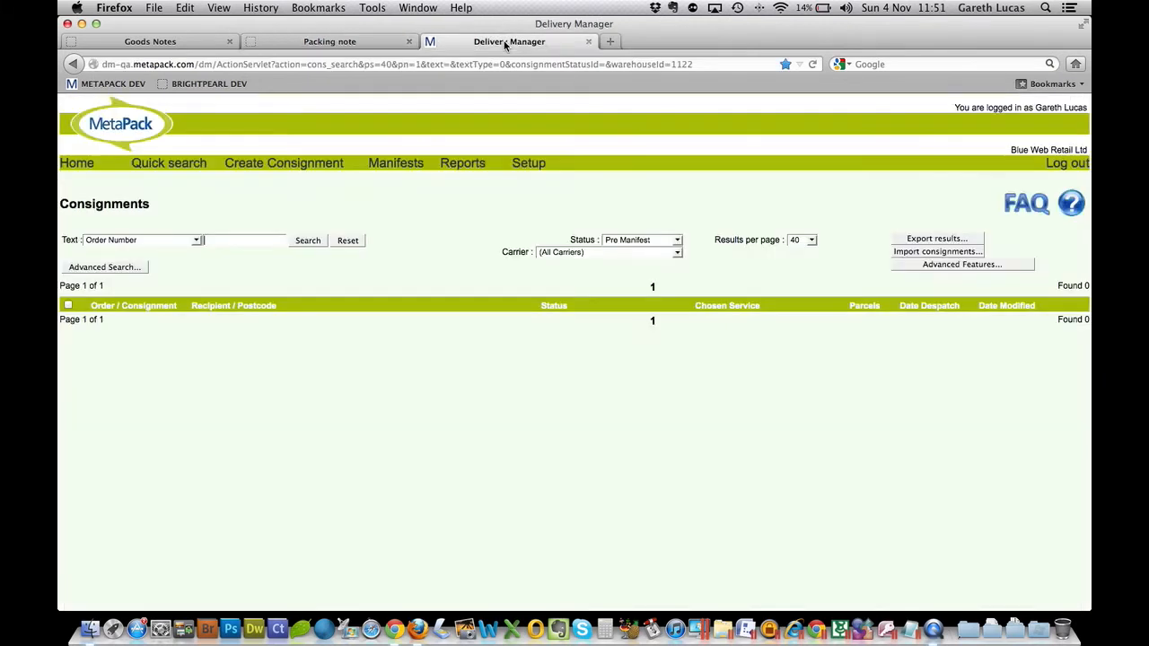
{"action": "right_click", "coordinate": [406, 370]}
{"action": "left_click", "coordinate": [432, 405]}
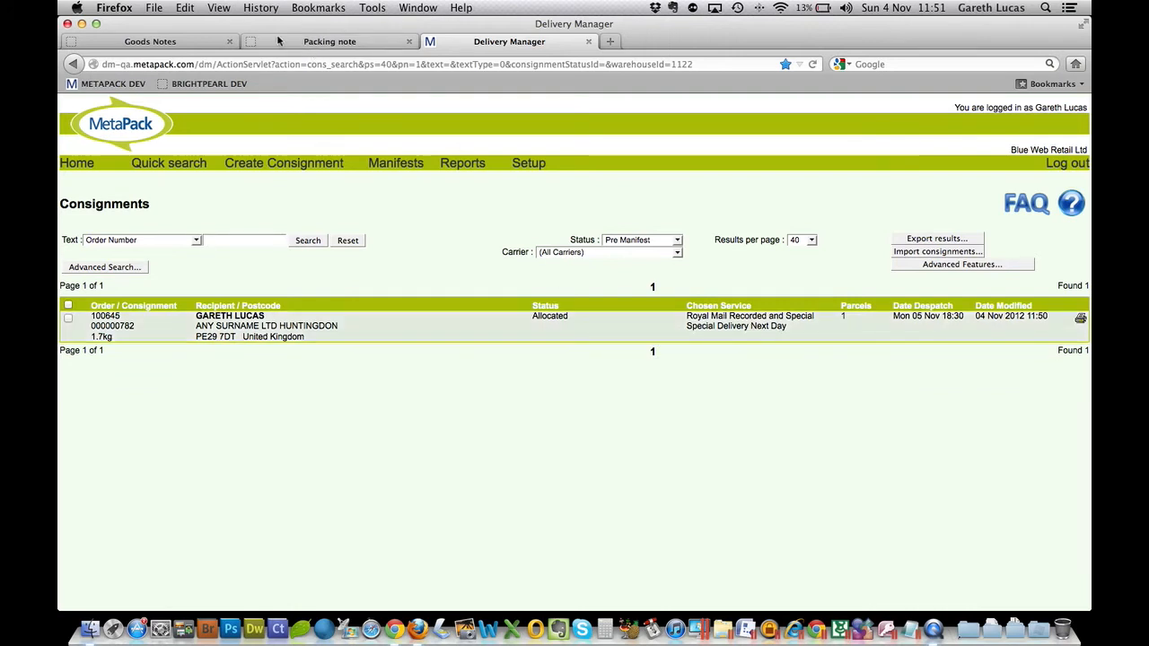
- Compare the shipping method on the Brightpearl packing note with the service chosen in MetaPack
{"action": "left_click", "coordinate": [331, 43]}
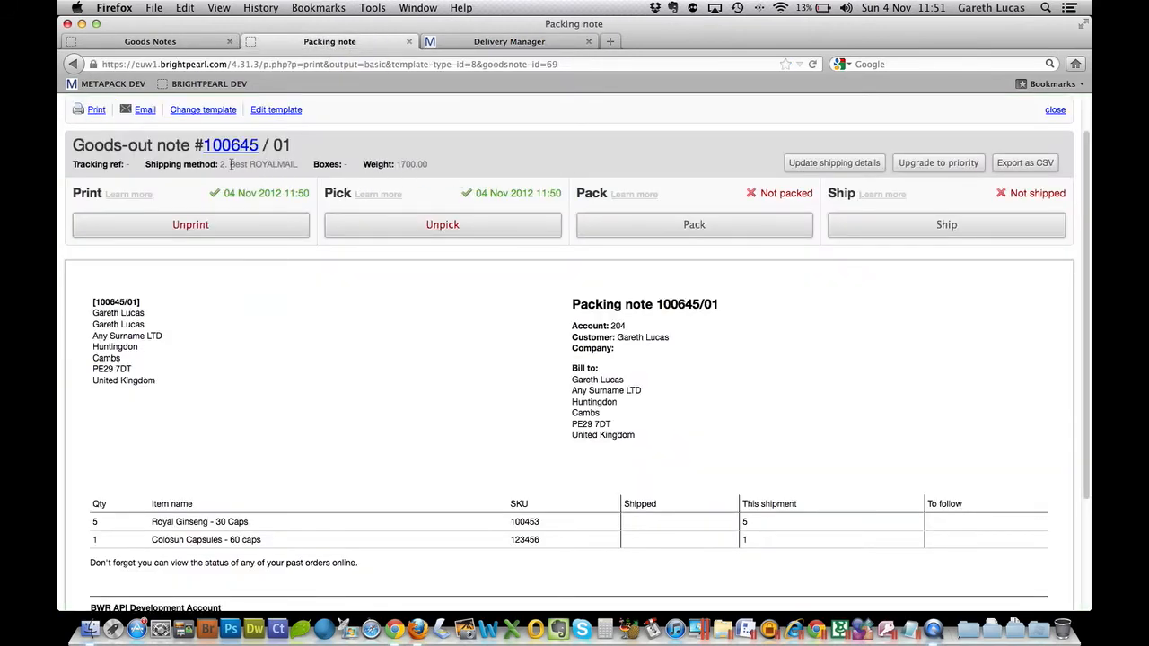
{"action": "left_click_drag", "start_coordinate": [231, 164], "coordinate": [288, 167]}
{"action": "left_click", "coordinate": [478, 45]}
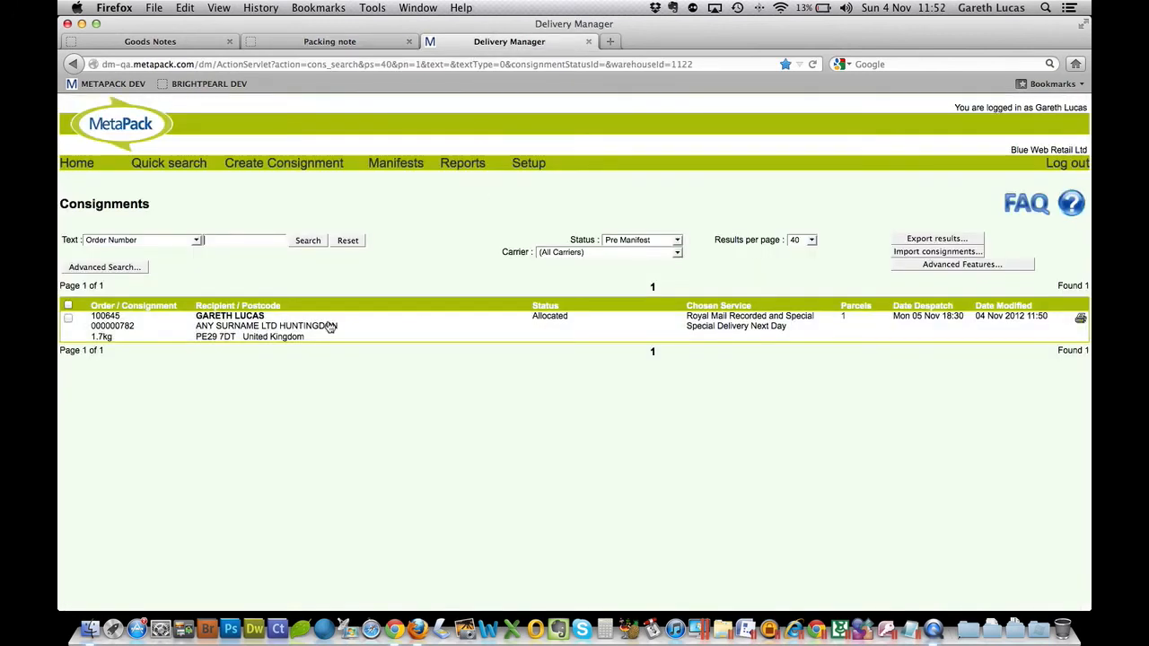
- Open the allocated consignment and examine its delivery contact details, delivery instructions and consignment value
{"action": "left_click", "coordinate": [296, 329]}
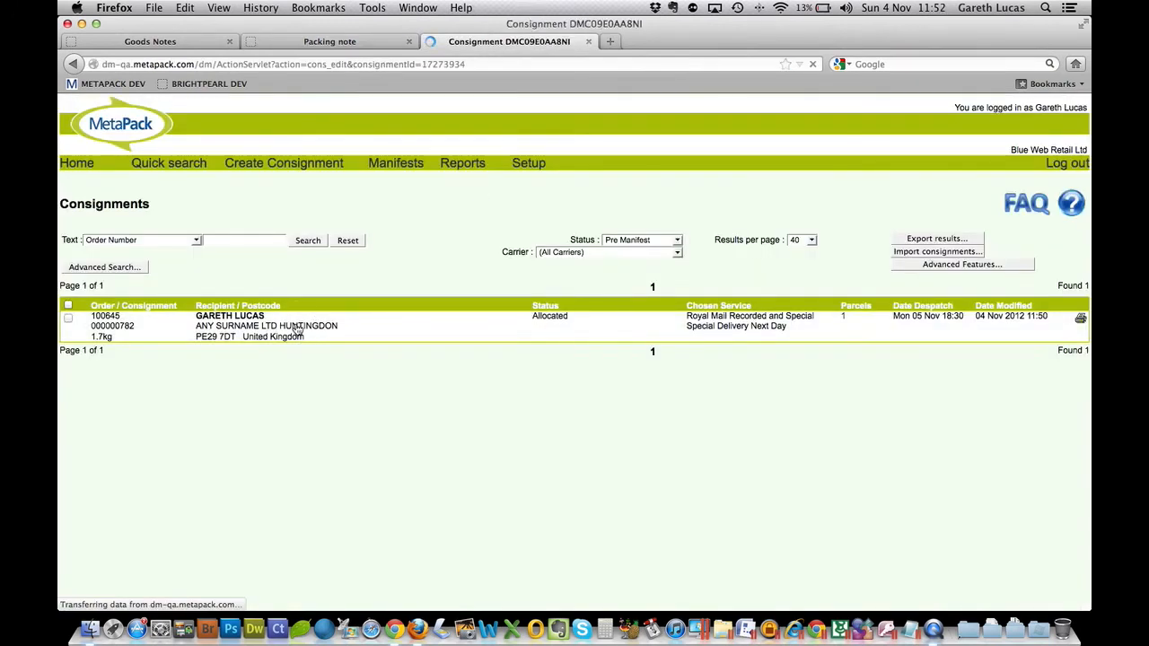
{"action": "scroll", "coordinate": [370, 341], "scroll_direction": "down", "scroll_amount": 1}
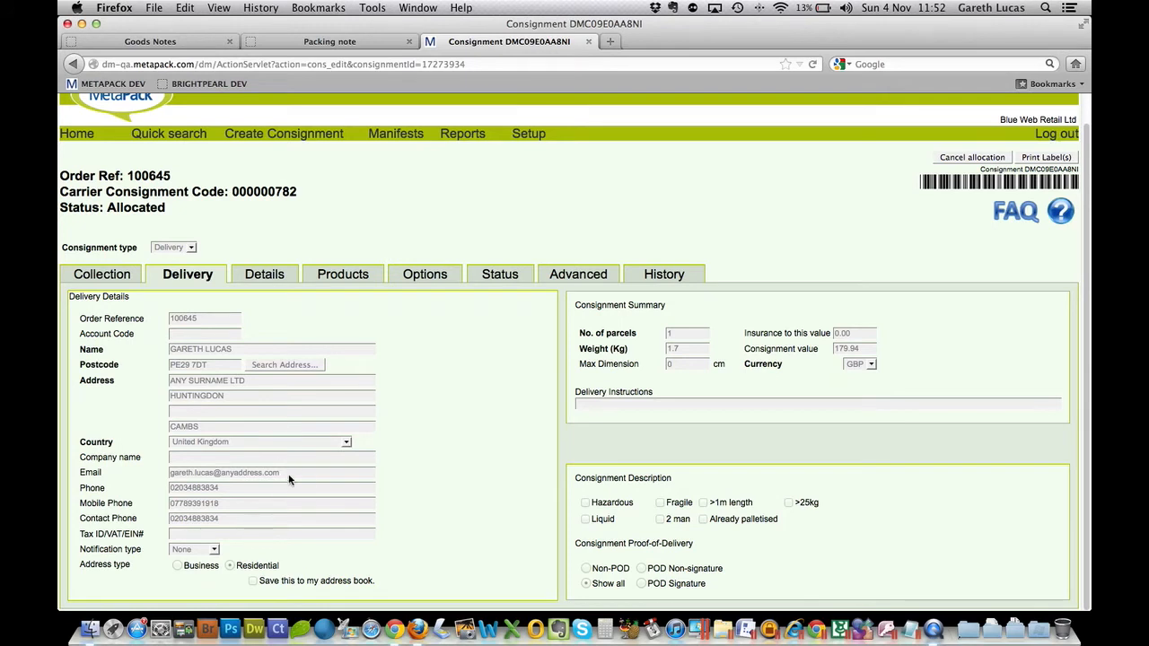
{"action": "left_click", "coordinate": [241, 519]}
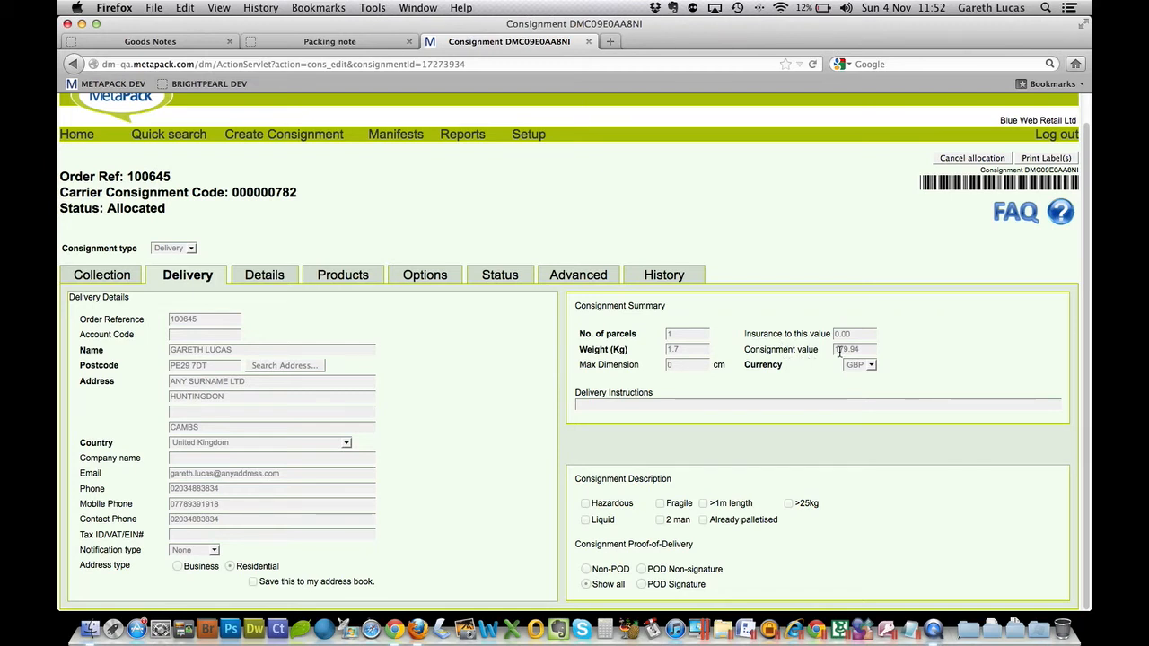
{"action": "left_click", "coordinate": [668, 406]}
{"action": "left_click", "coordinate": [836, 349]}
- Review the consignment's products, carrier options, status, delivery and collection information
{"action": "left_click", "coordinate": [356, 275]}
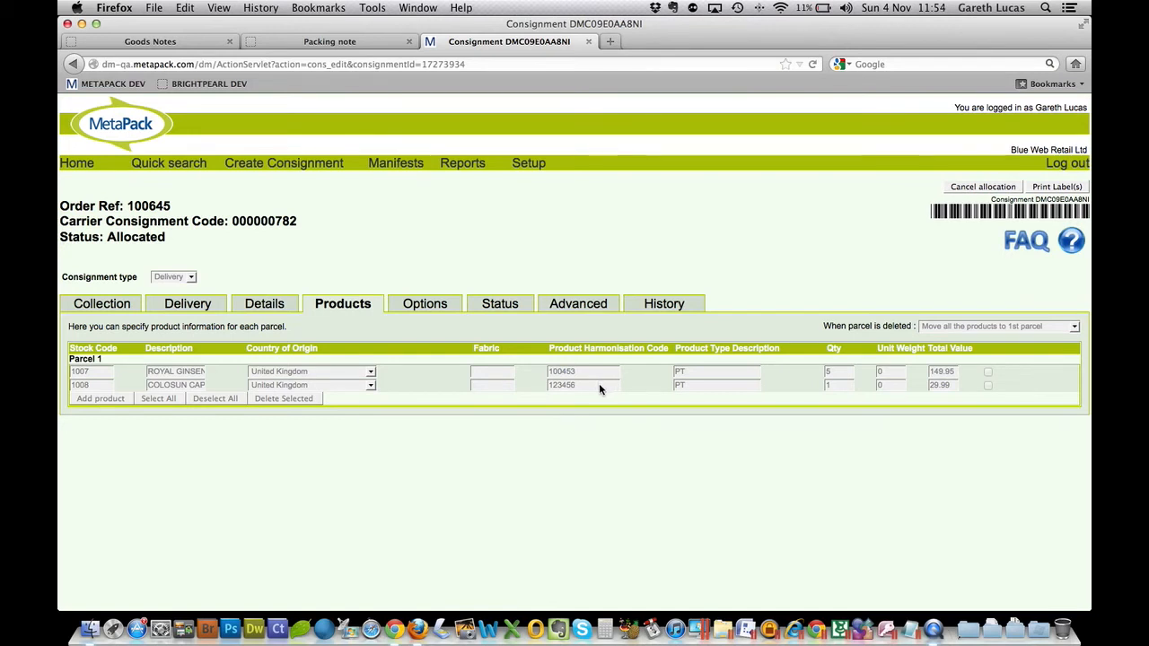
{"action": "left_click", "coordinate": [440, 315]}
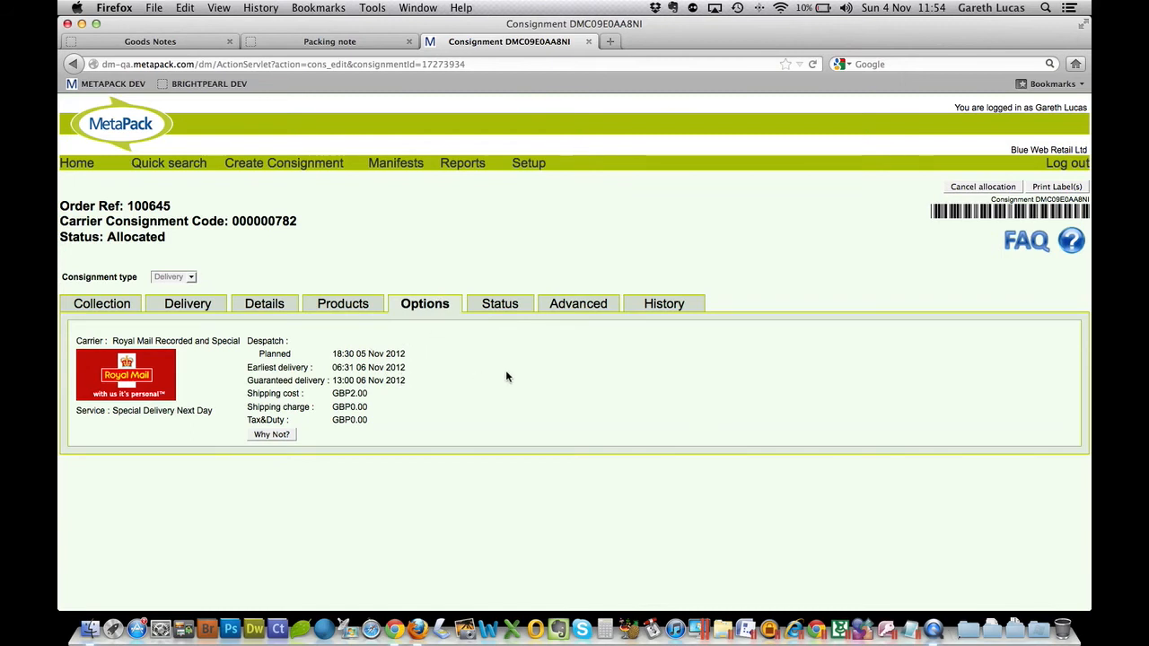
{"action": "left_click", "coordinate": [512, 308]}
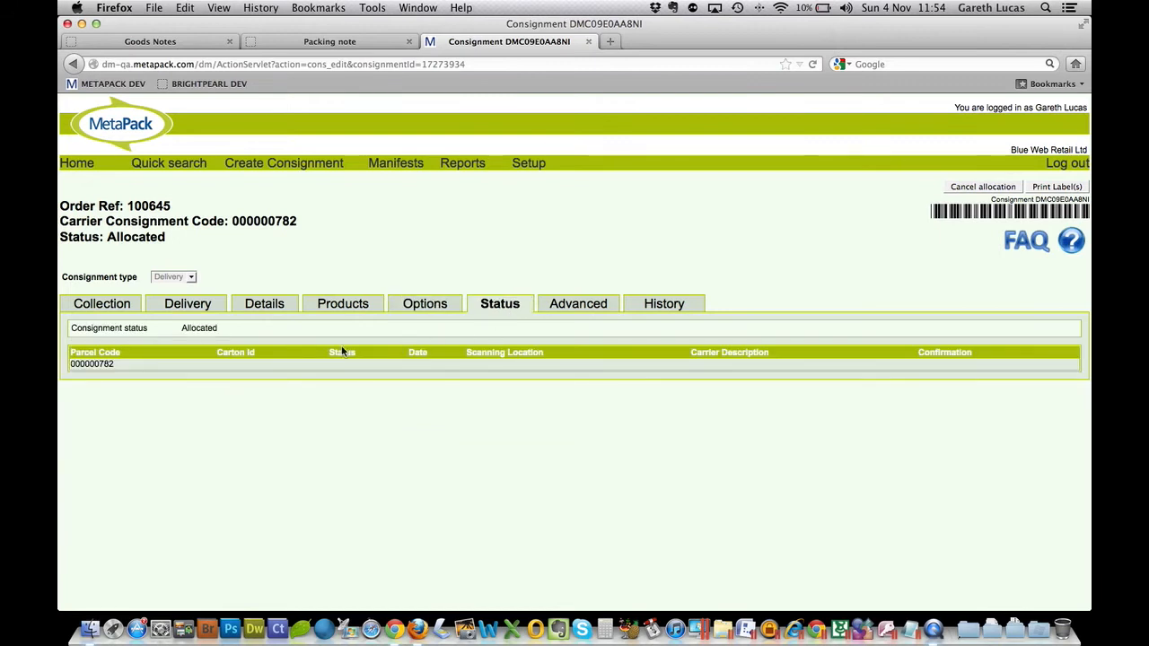
{"action": "left_click", "coordinate": [190, 309]}
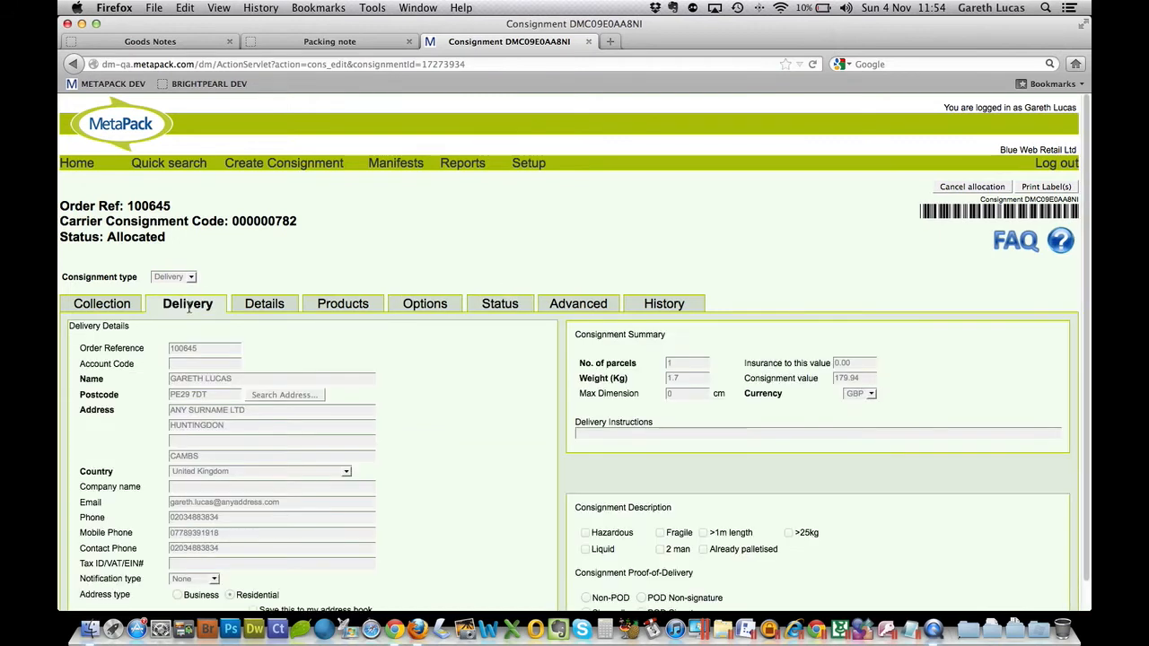
{"action": "left_click", "coordinate": [119, 305]}
- Generate the consignment's shipping label from the consignments list, view it without printing on paper, and close the PDF and leftover windows
{"action": "left_click", "coordinate": [76, 163]}
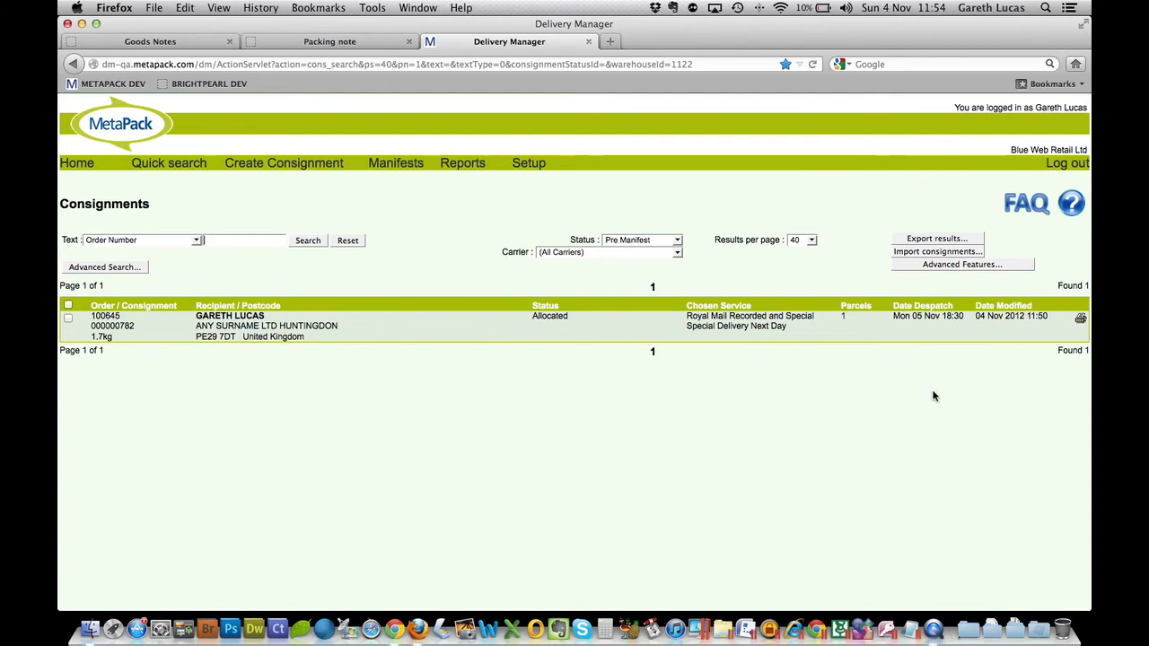
{"action": "left_click", "coordinate": [1081, 320]}
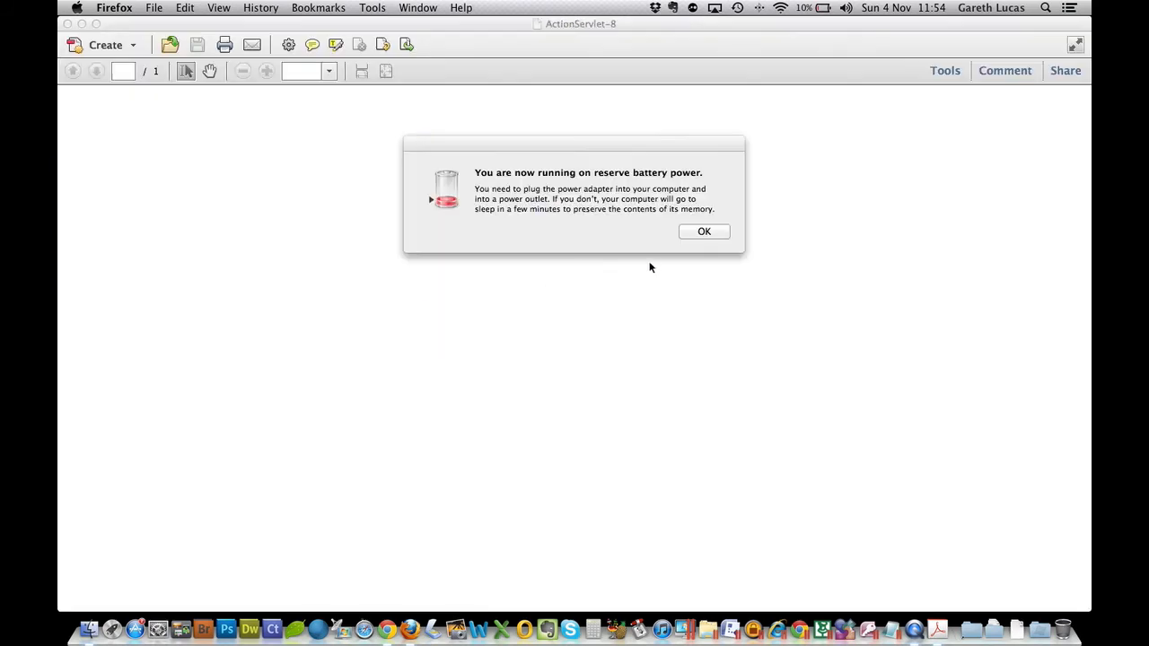
{"action": "left_click", "coordinate": [704, 233]}
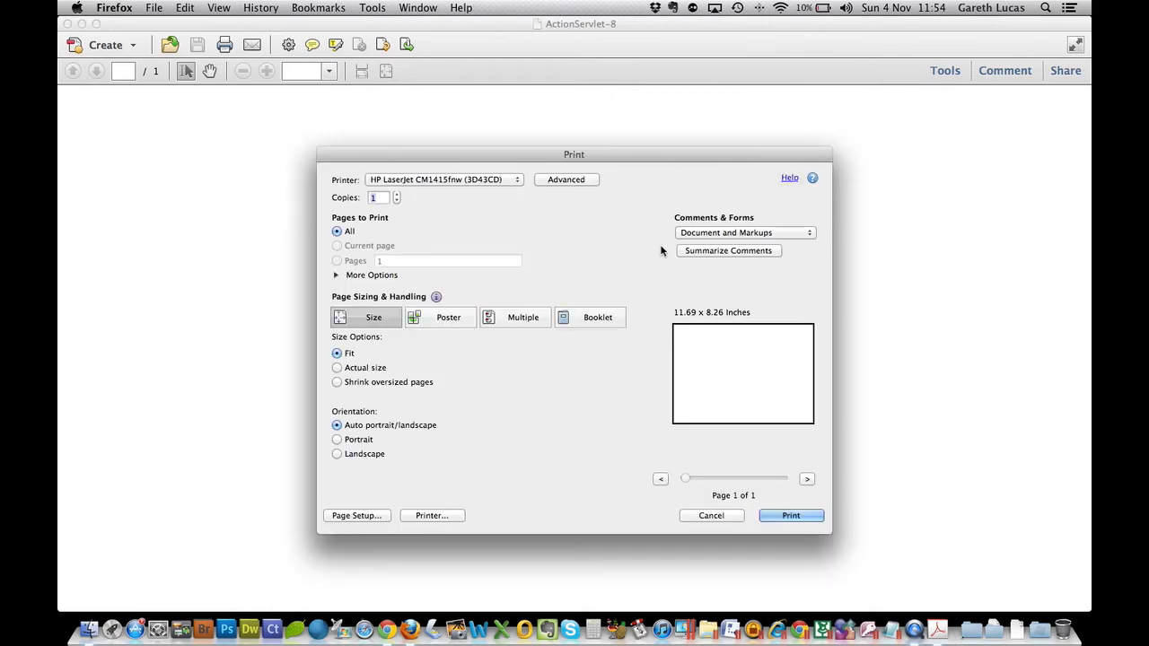
{"action": "left_click", "coordinate": [708, 515]}
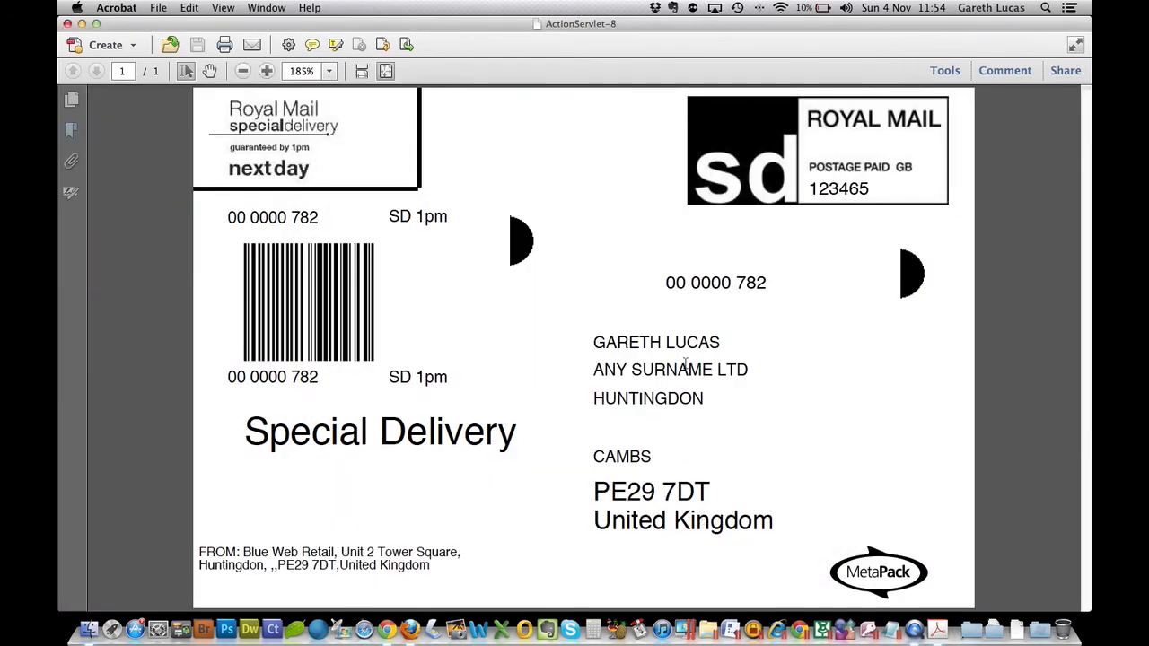
{"action": "left_click", "coordinate": [70, 26]}
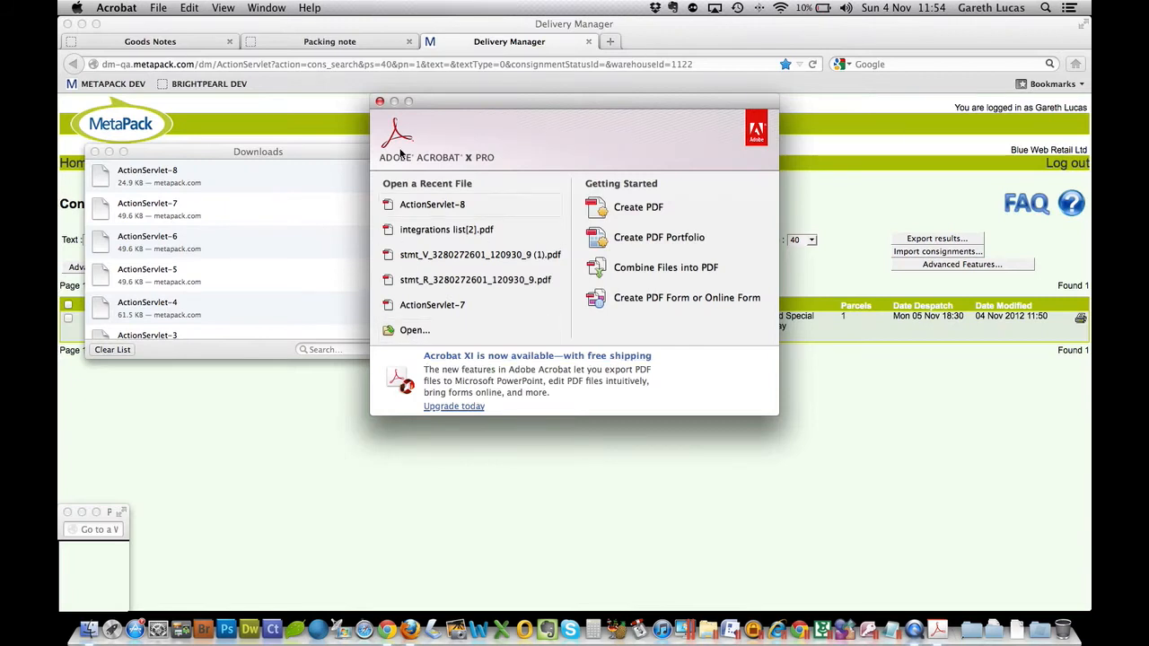
{"action": "left_click", "coordinate": [381, 102]}
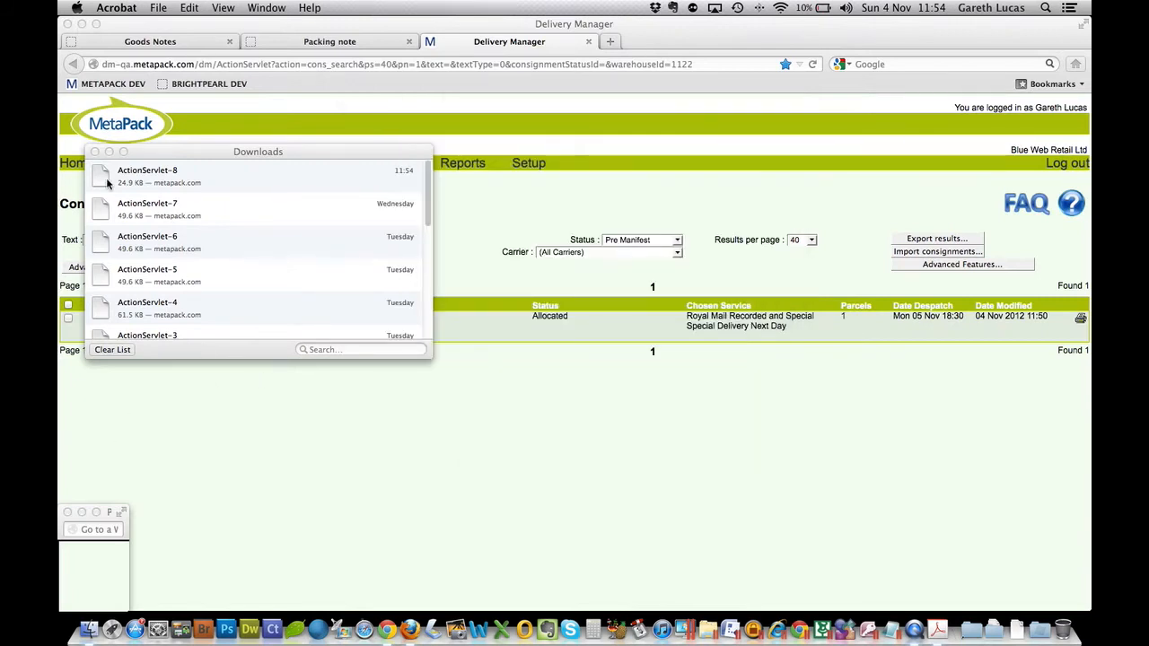
{"action": "left_click", "coordinate": [95, 153]}
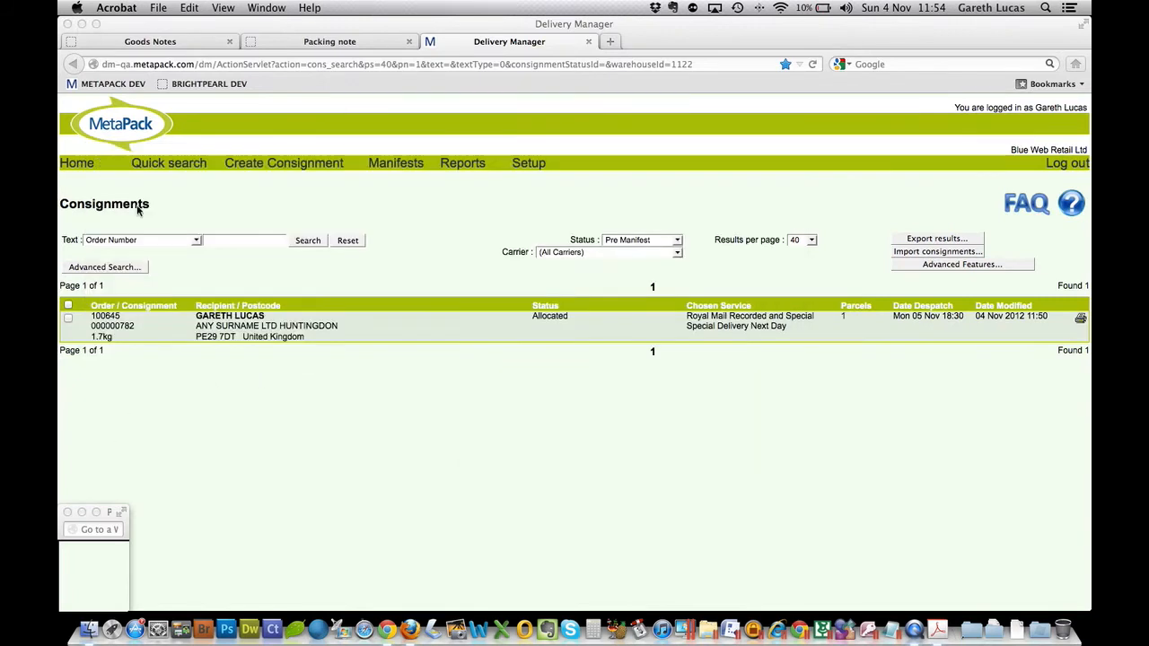
- Reload the MetaPack consignments list to check the consignment's status after its label was generated
{"action": "left_click", "coordinate": [465, 400]}
{"action": "right_click", "coordinate": [496, 401]}
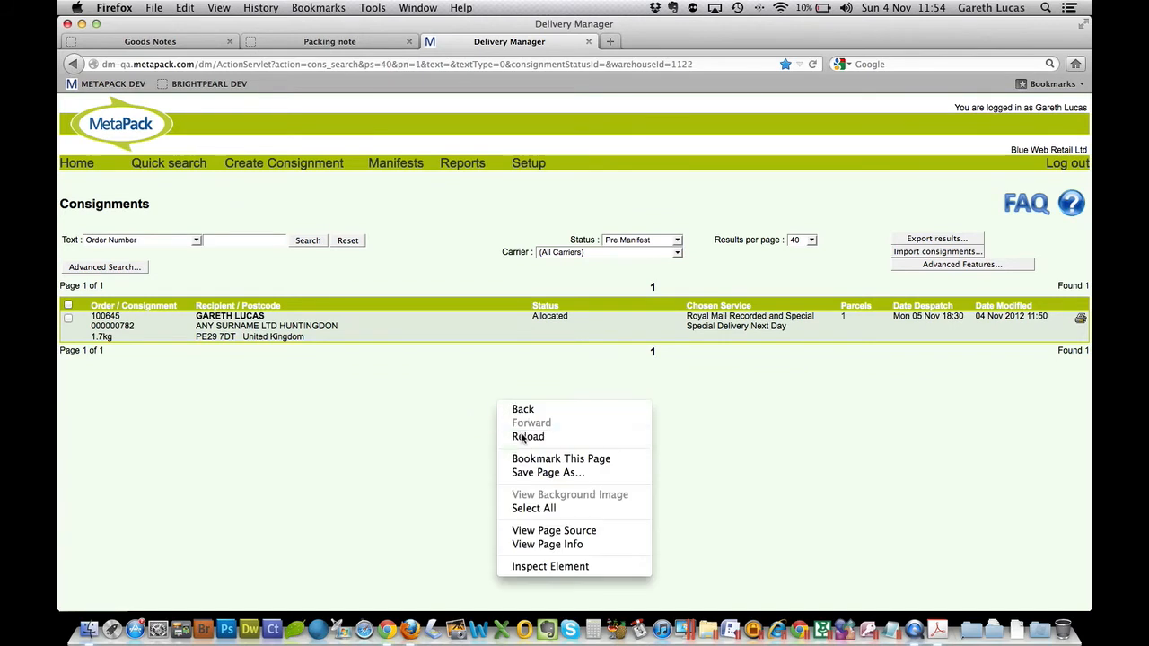
{"action": "left_click", "coordinate": [514, 438]}
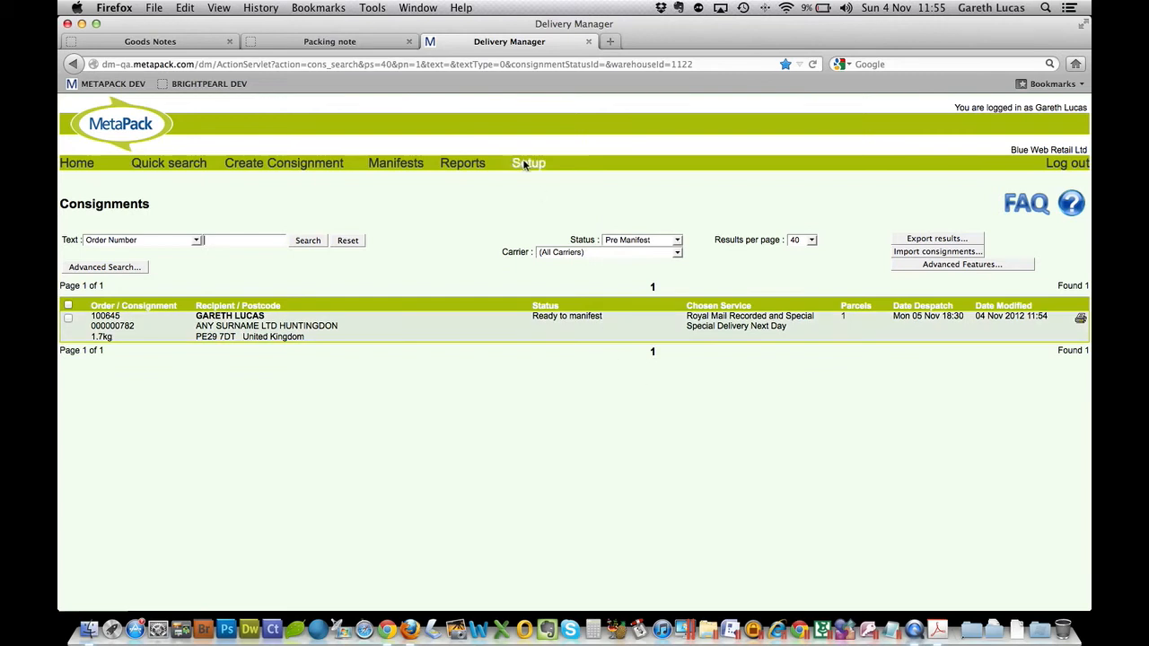
- Reload the Brightpearl packing note, resending the page data, and check the tracking reference passed back from MetaPack
{"action": "left_click", "coordinate": [364, 45]}
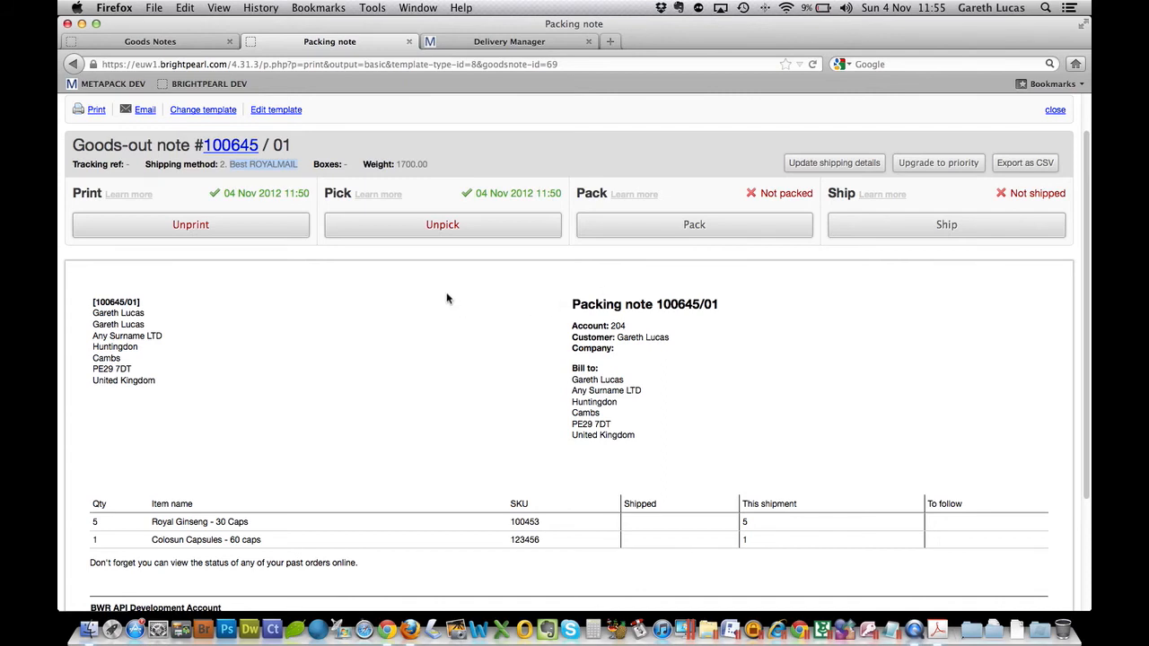
{"action": "left_click", "coordinate": [130, 165]}
{"action": "right_click", "coordinate": [418, 299]}
{"action": "left_click", "coordinate": [453, 332]}
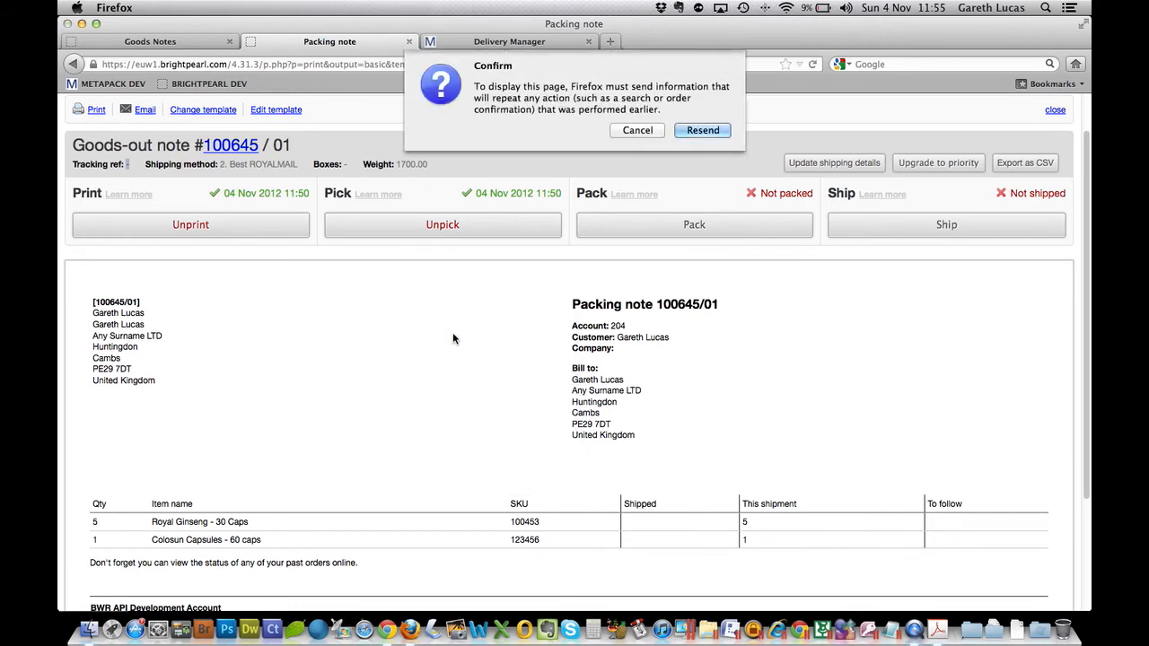
{"action": "left_click", "coordinate": [687, 133]}
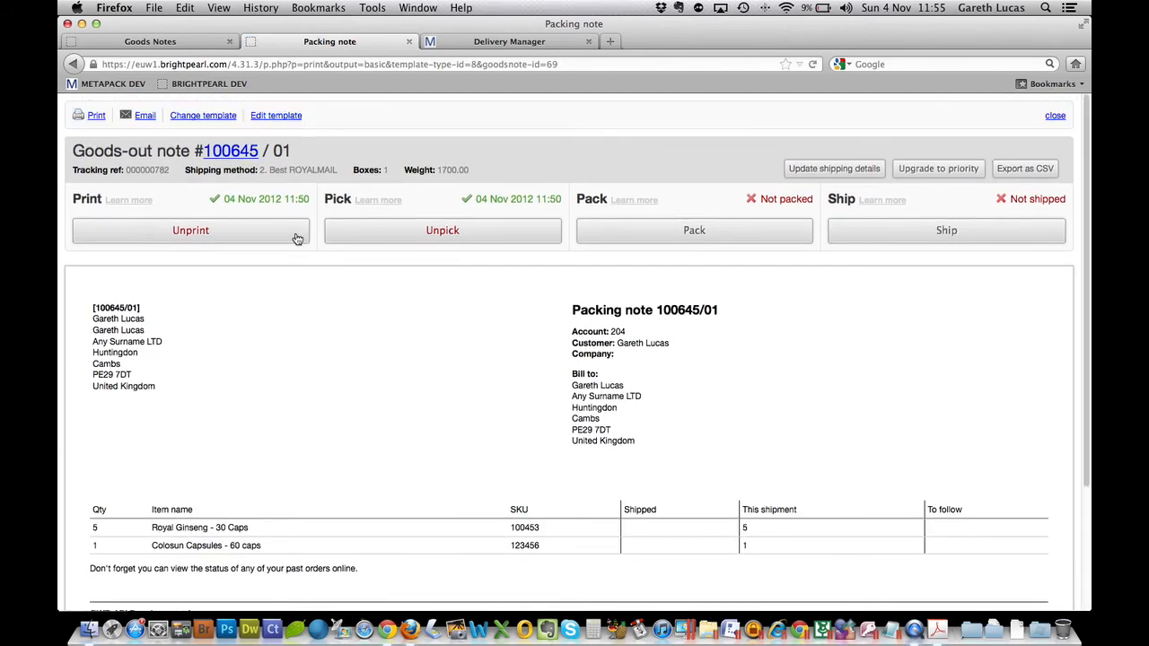
{"action": "left_click_drag", "start_coordinate": [127, 169], "coordinate": [171, 171]}
- Mark the goods-out note as packed with the prefilled shipping method, weight and box count, and ship it
{"action": "left_click", "coordinate": [687, 231]}
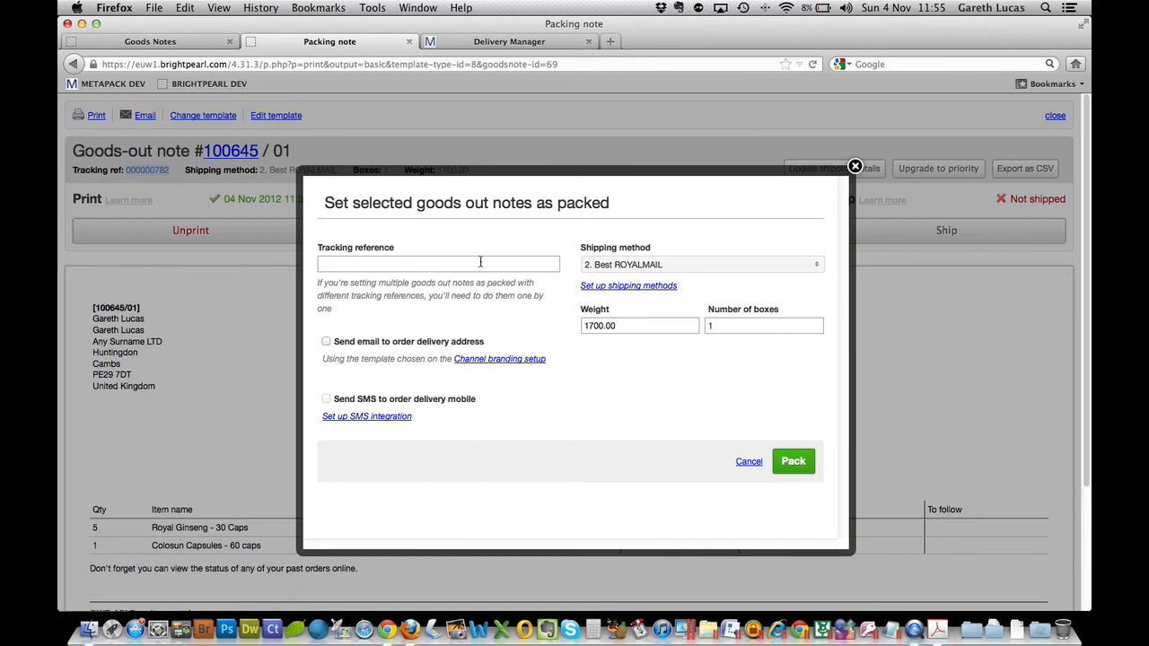
{"action": "left_click", "coordinate": [793, 464]}
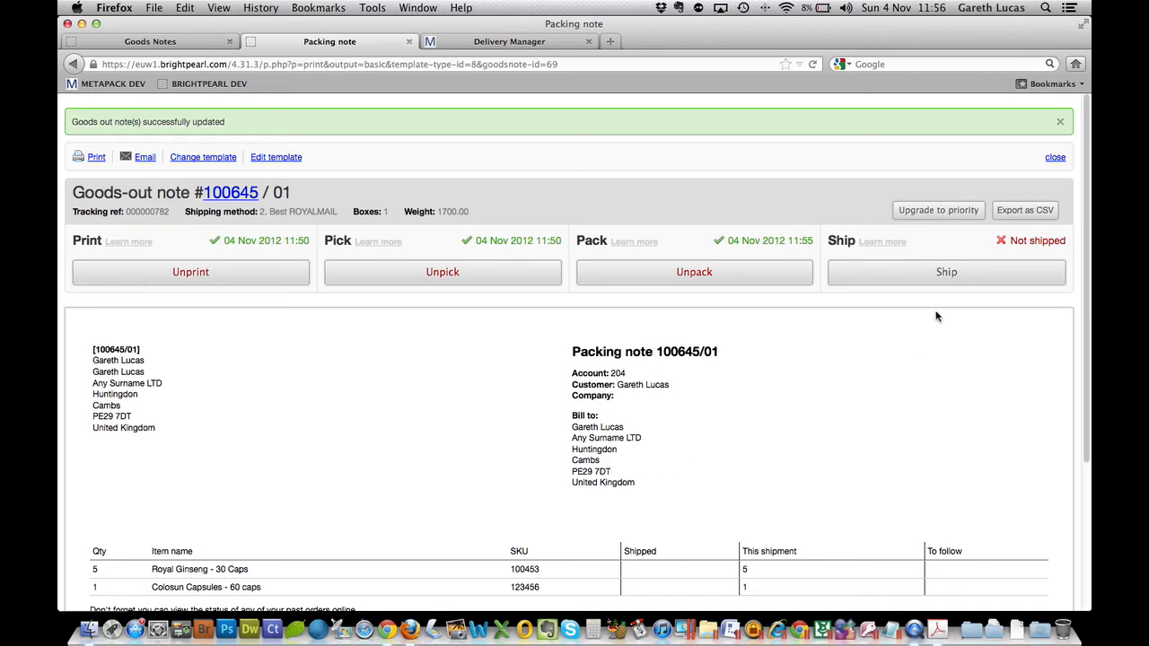
{"action": "left_click", "coordinate": [940, 275]}
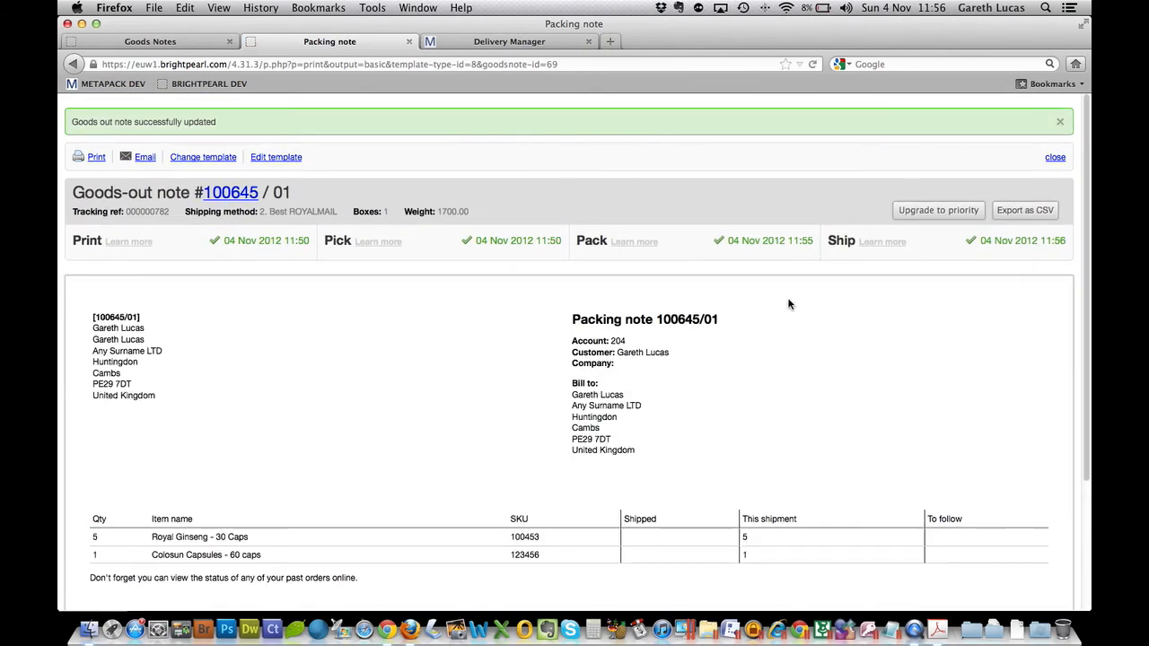
- Close the packing note and refresh the Brightpearl Goods Notes list
{"action": "left_click", "coordinate": [410, 41]}
{"action": "left_click", "coordinate": [180, 42]}
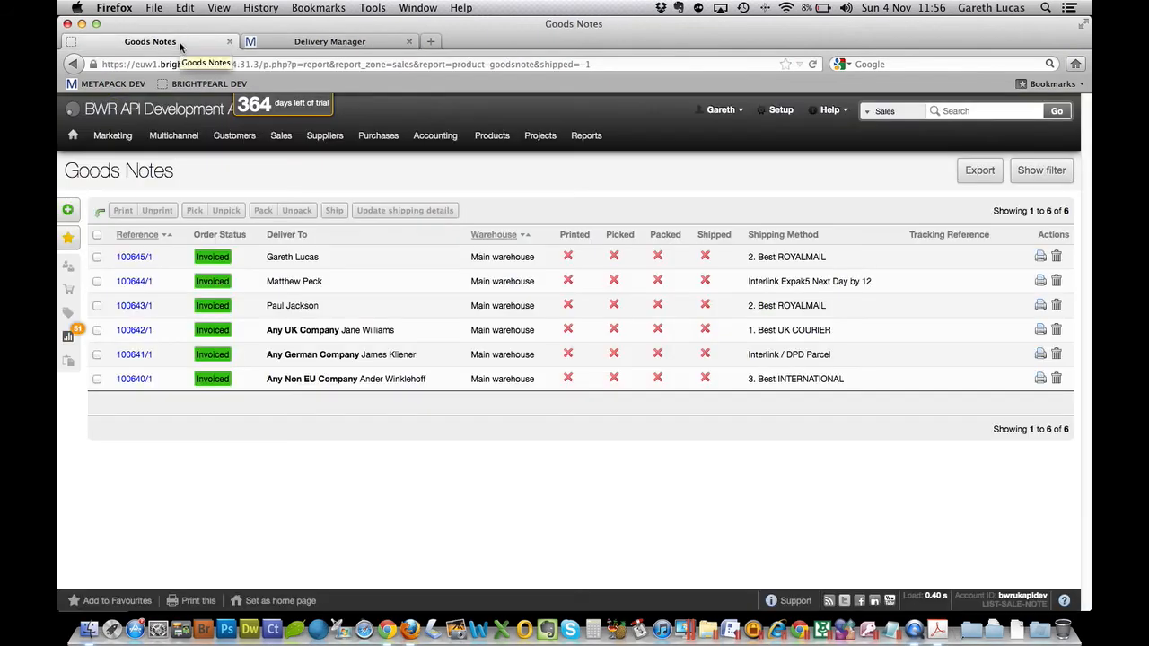
{"action": "right_click", "coordinate": [538, 184]}
{"action": "left_click", "coordinate": [564, 222]}
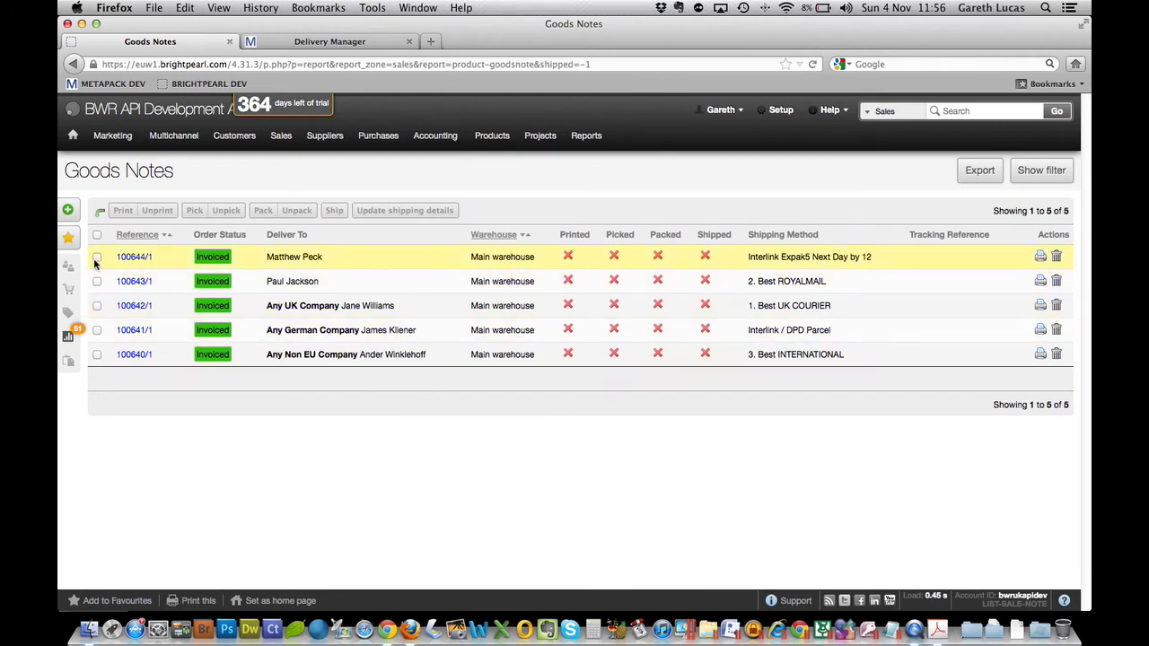
- Mark all goods notes in the list as picked, producing a combined picking list, and close that list after viewing it
{"action": "left_click", "coordinate": [97, 236]}
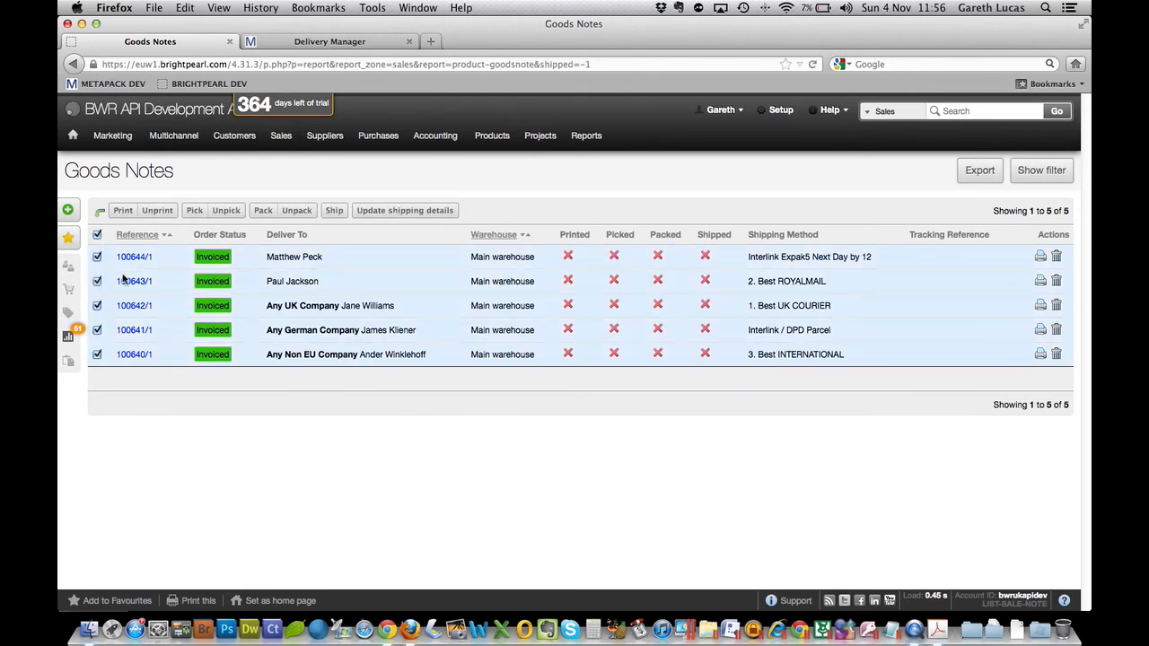
{"action": "left_click", "coordinate": [195, 212]}
{"action": "left_click", "coordinate": [825, 315]}
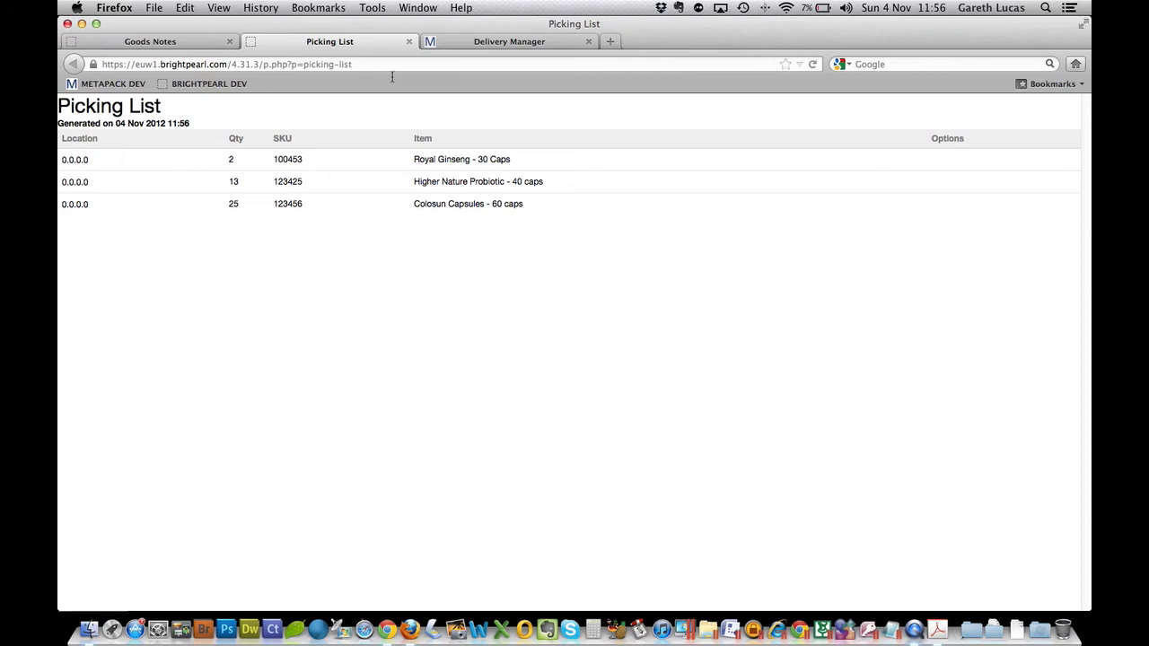
{"action": "left_click", "coordinate": [409, 42]}
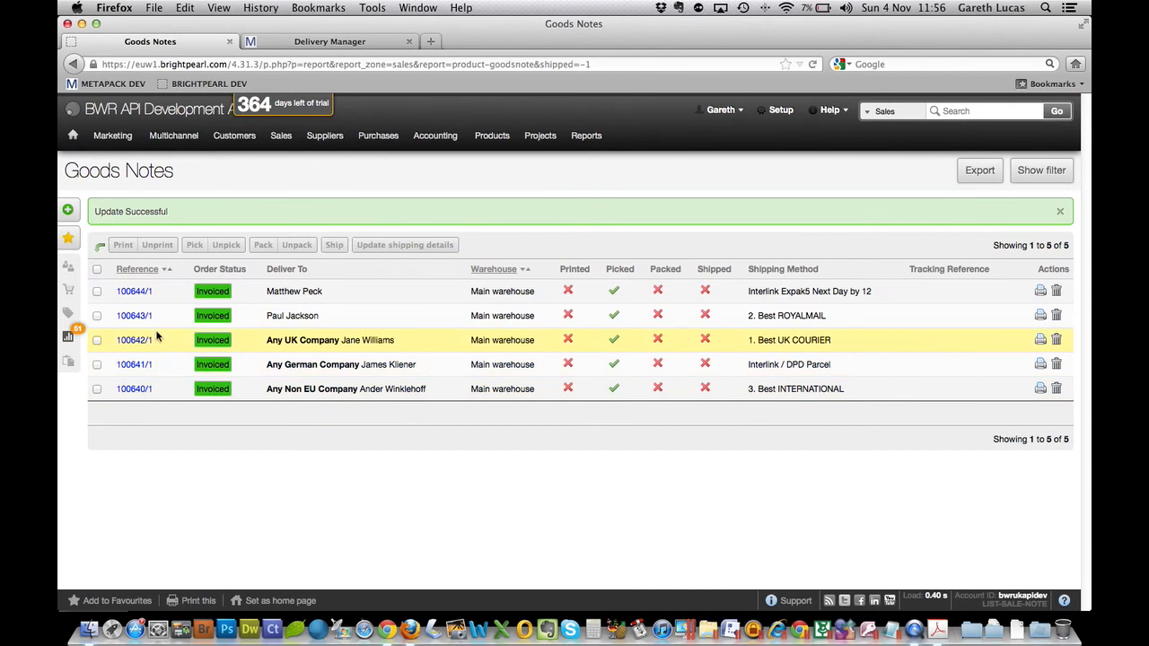
- Mark all the picked goods notes as printed, look through the generated packing notes, and close them
{"action": "left_click", "coordinate": [97, 270]}
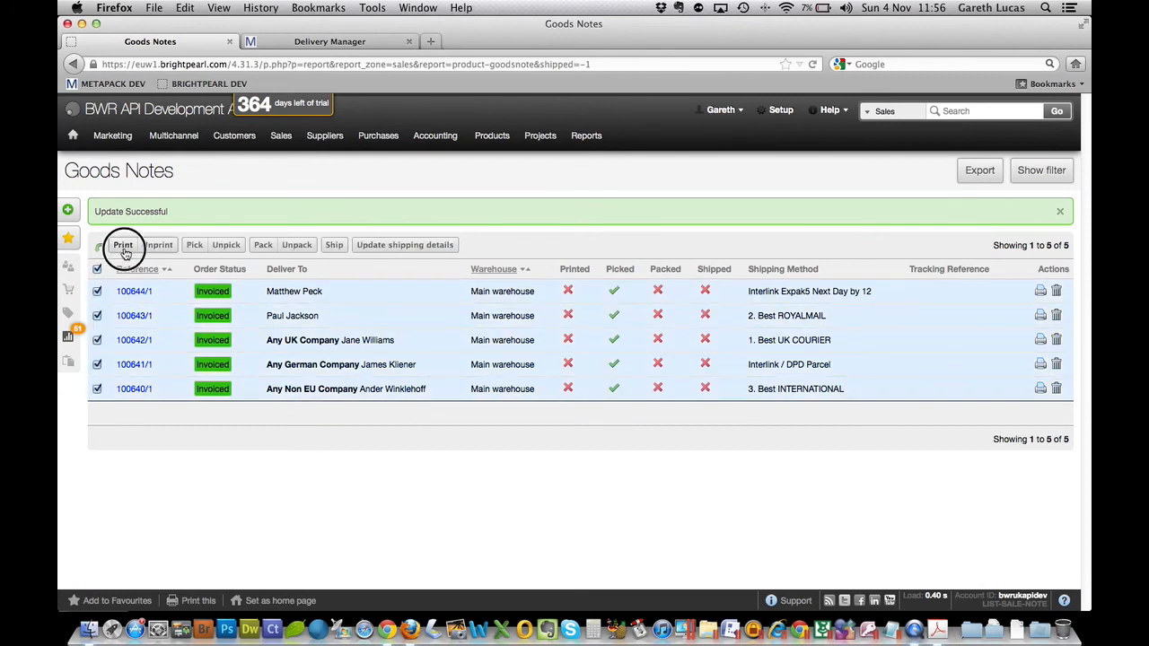
{"action": "left_click", "coordinate": [123, 245]}
{"action": "left_click", "coordinate": [774, 316]}
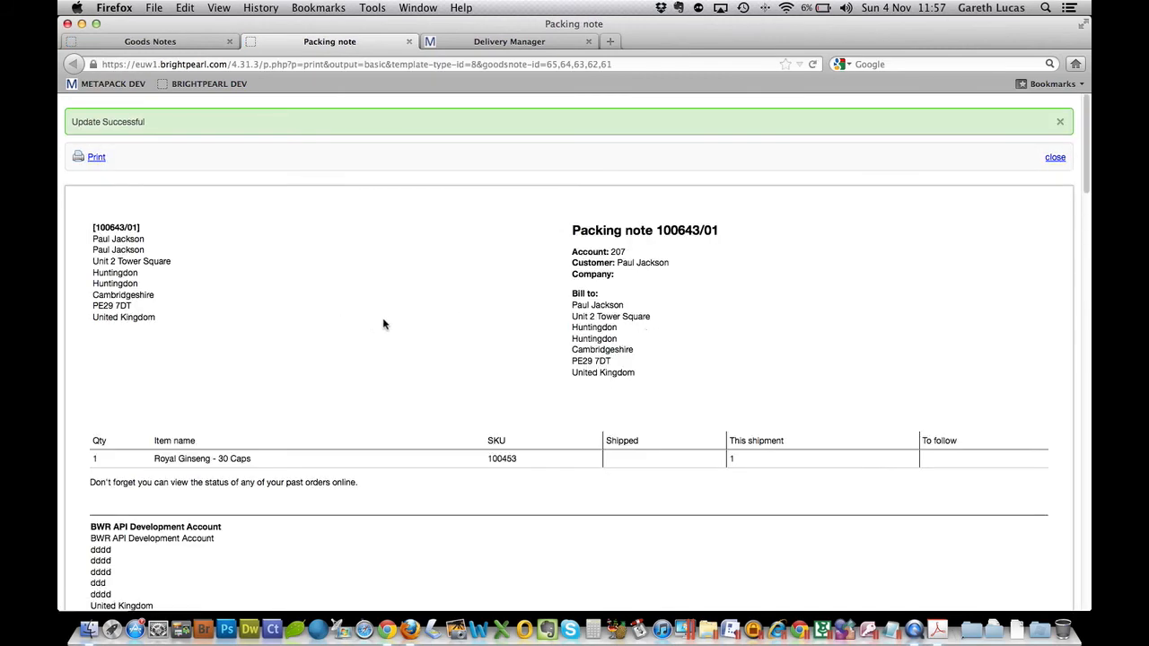
{"action": "scroll", "coordinate": [384, 323], "scroll_direction": "down", "scroll_amount": 5}
{"action": "scroll", "coordinate": [429, 313], "scroll_direction": "down", "scroll_amount": 10}
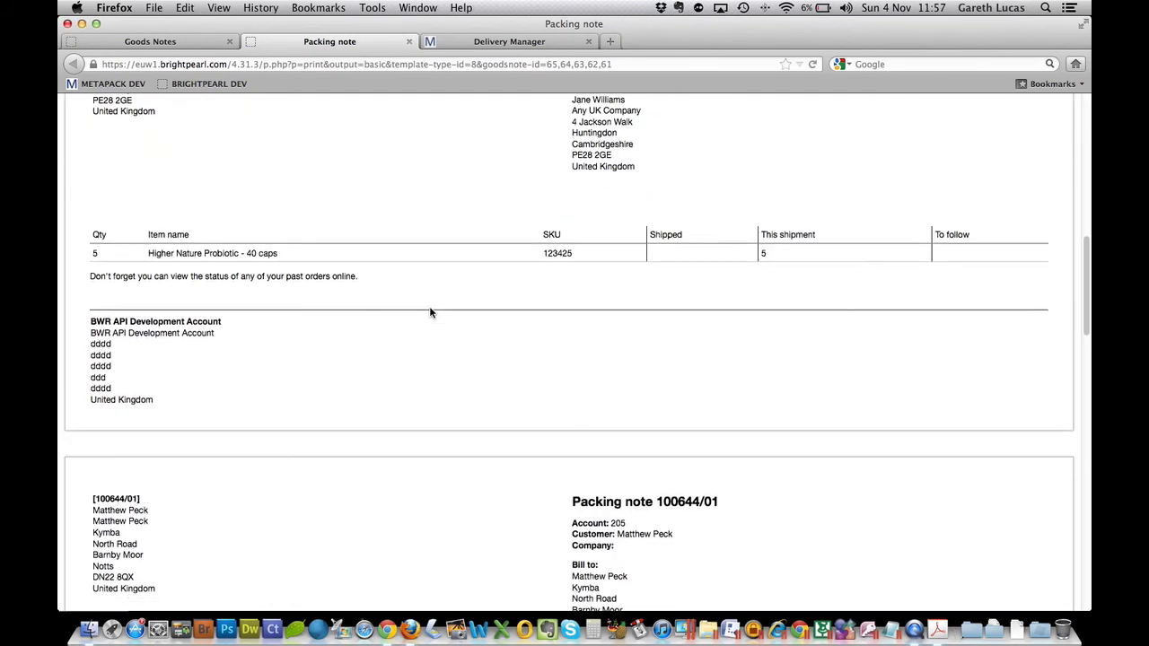
{"action": "scroll", "coordinate": [429, 313], "scroll_direction": "down", "scroll_amount": 10}
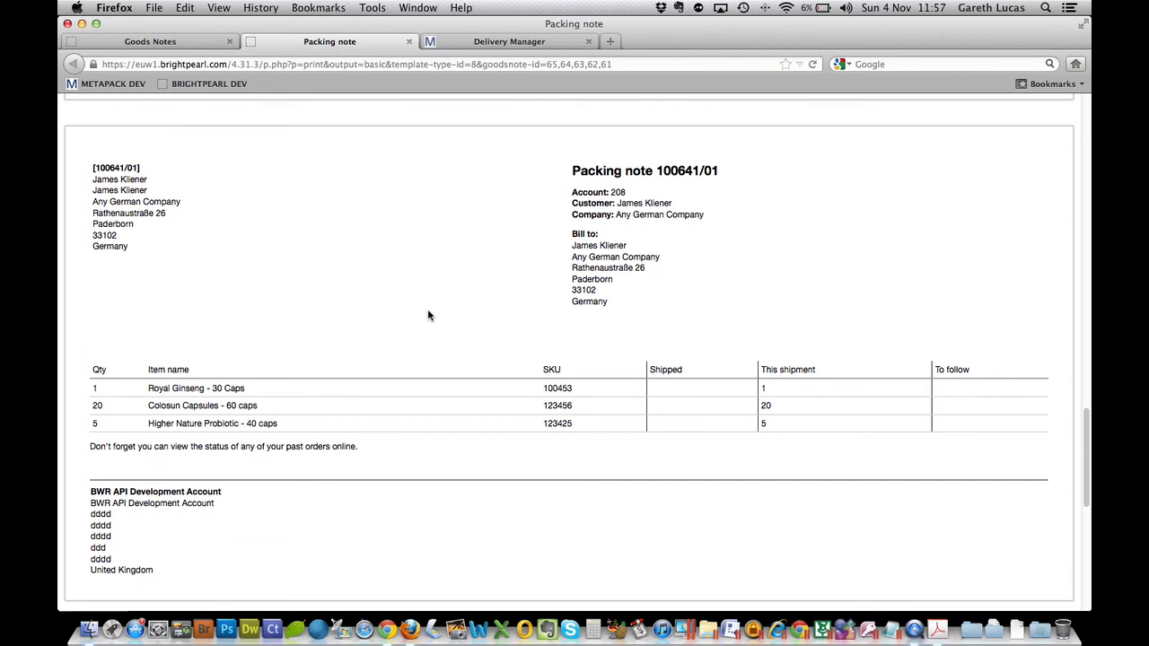
{"action": "scroll", "coordinate": [427, 314], "scroll_direction": "down", "scroll_amount": 5}
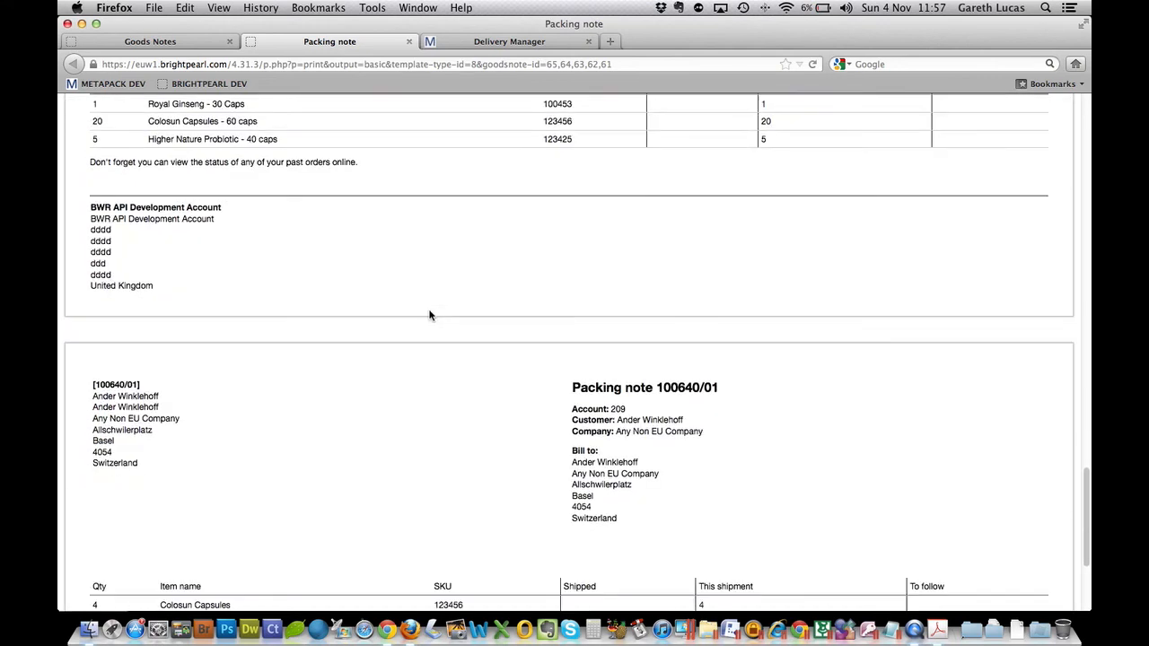
{"action": "left_click", "coordinate": [410, 41]}
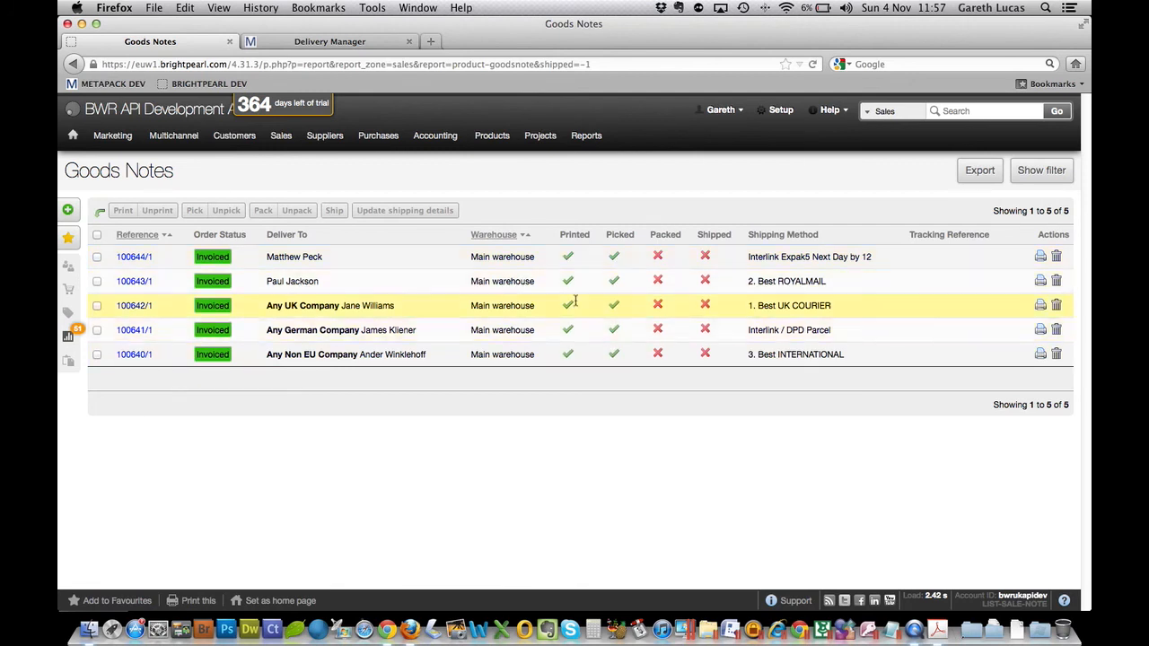
- Switch to MetaPack and refresh the consignments list to load the newly sent orders
{"action": "left_click", "coordinate": [360, 43]}
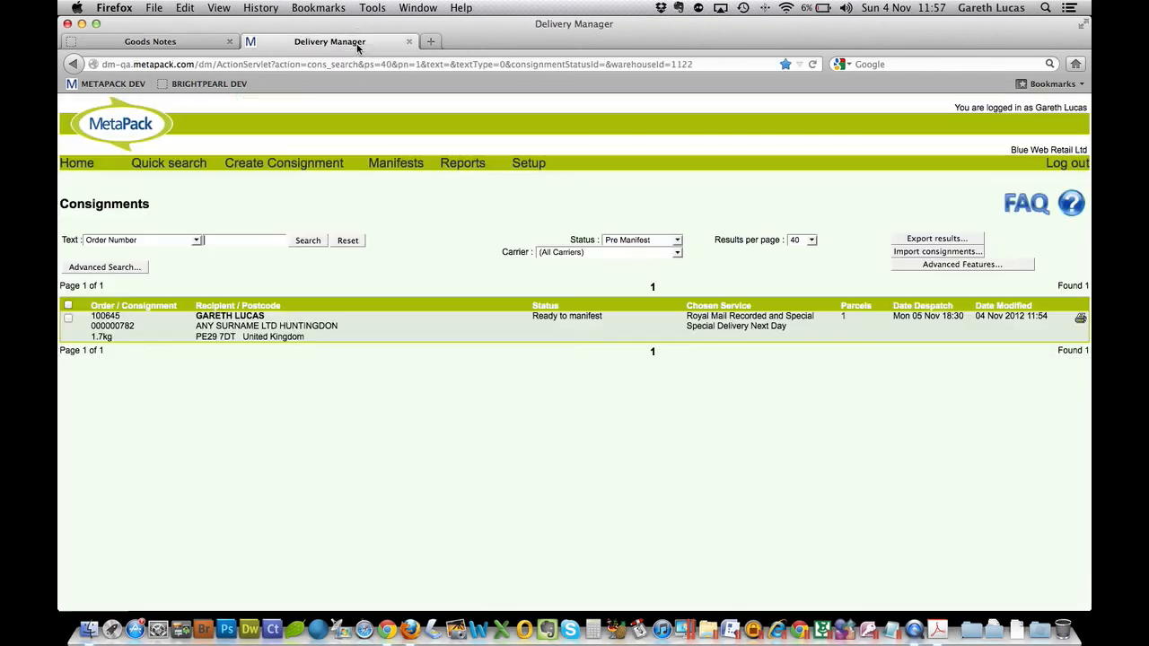
{"action": "right_click", "coordinate": [433, 401]}
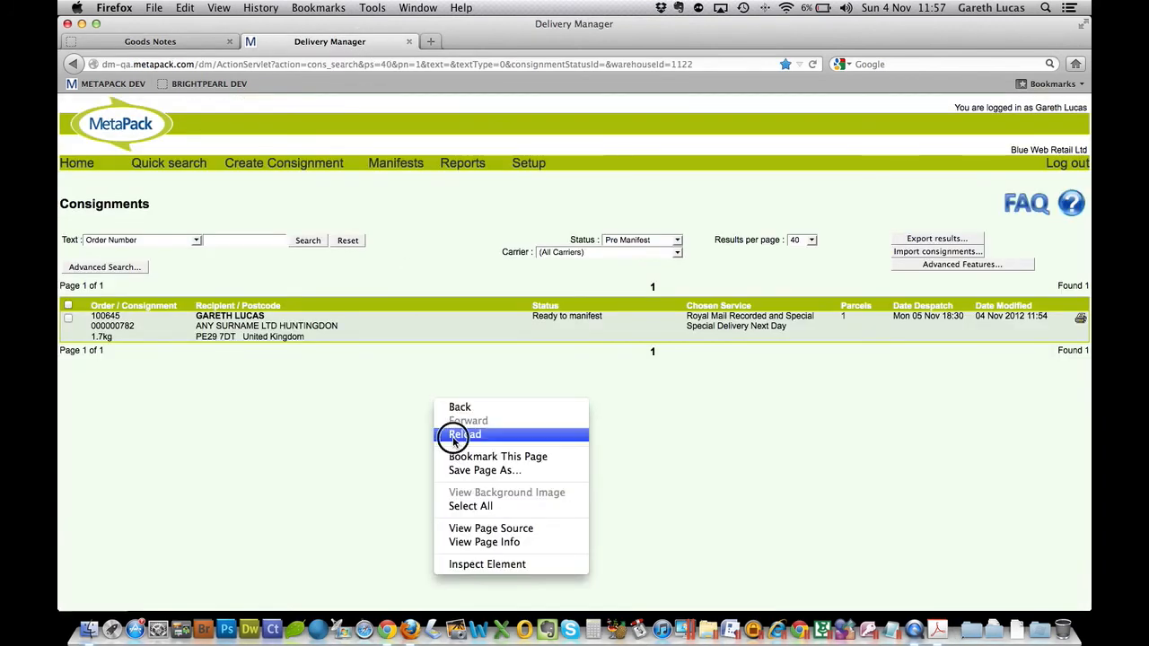
{"action": "left_click", "coordinate": [451, 434]}
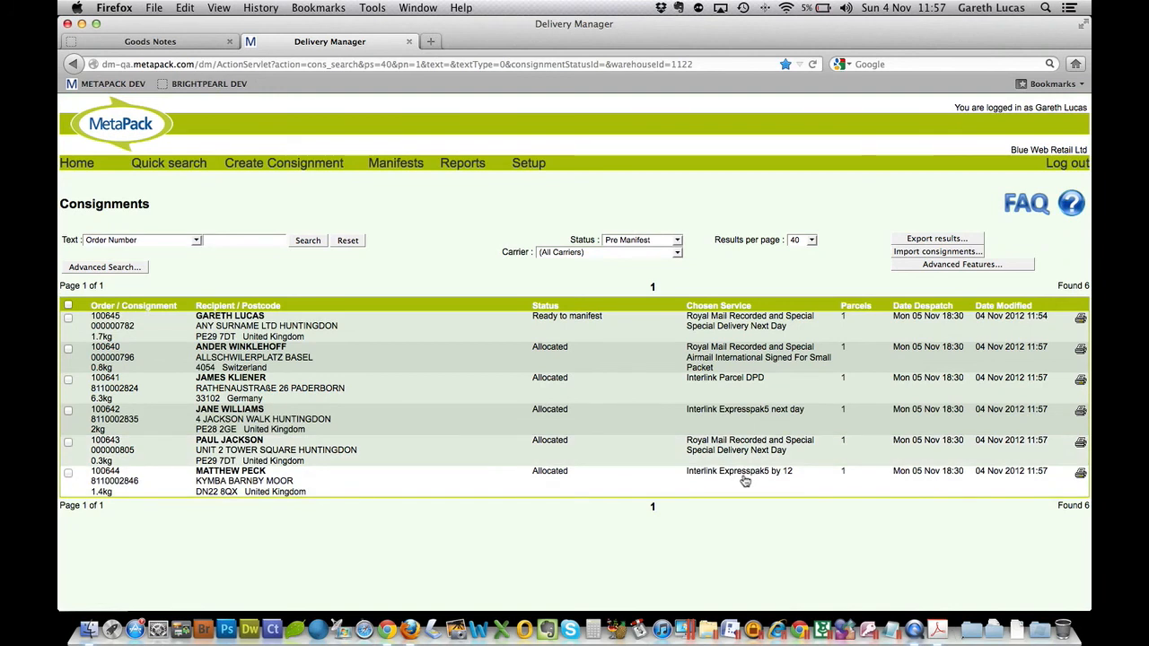
- Generate labels in bulk for all consignments except the one already ready to manifest
{"action": "left_click", "coordinate": [67, 305]}
{"action": "left_click", "coordinate": [69, 317]}
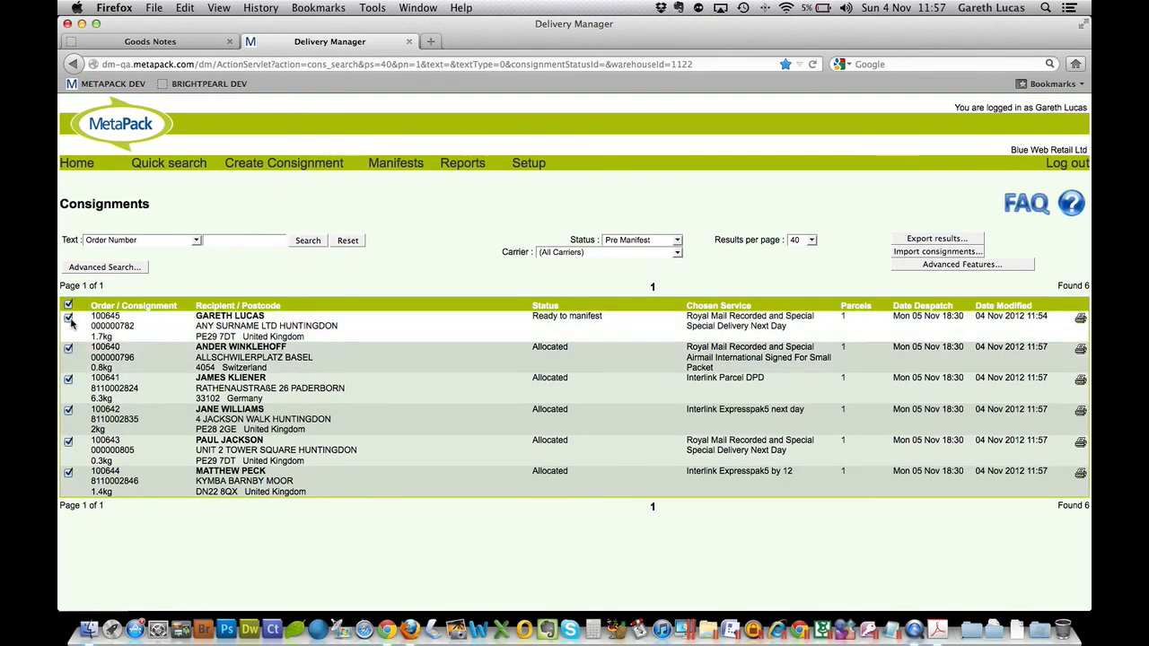
{"action": "left_click", "coordinate": [947, 264]}
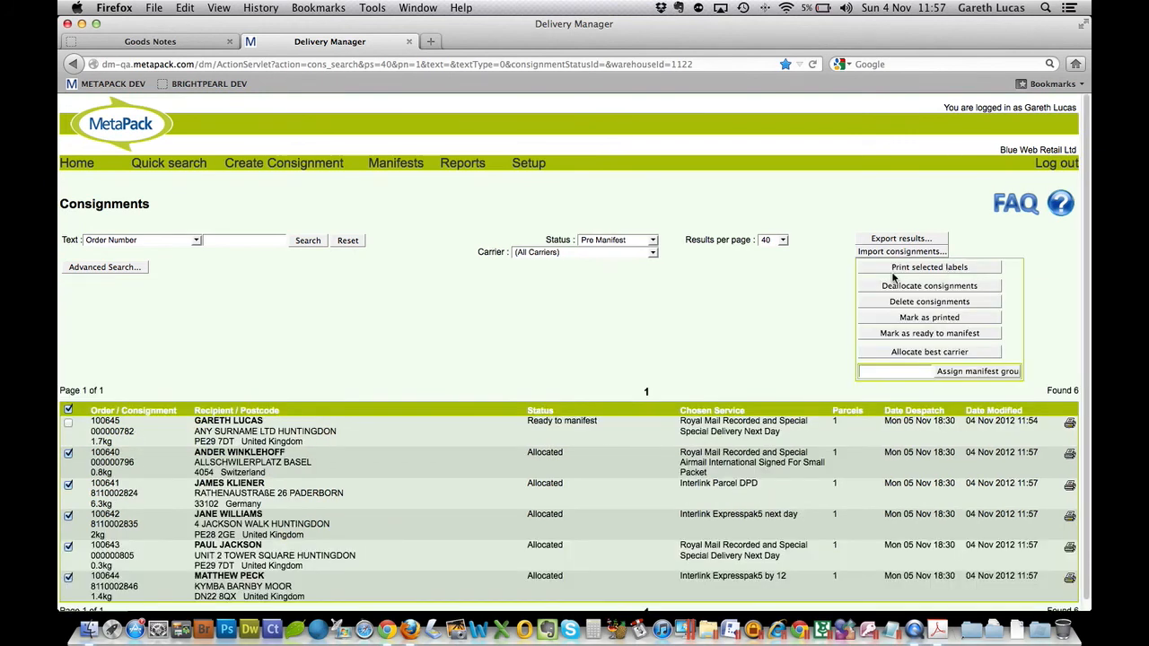
{"action": "left_click", "coordinate": [904, 268]}
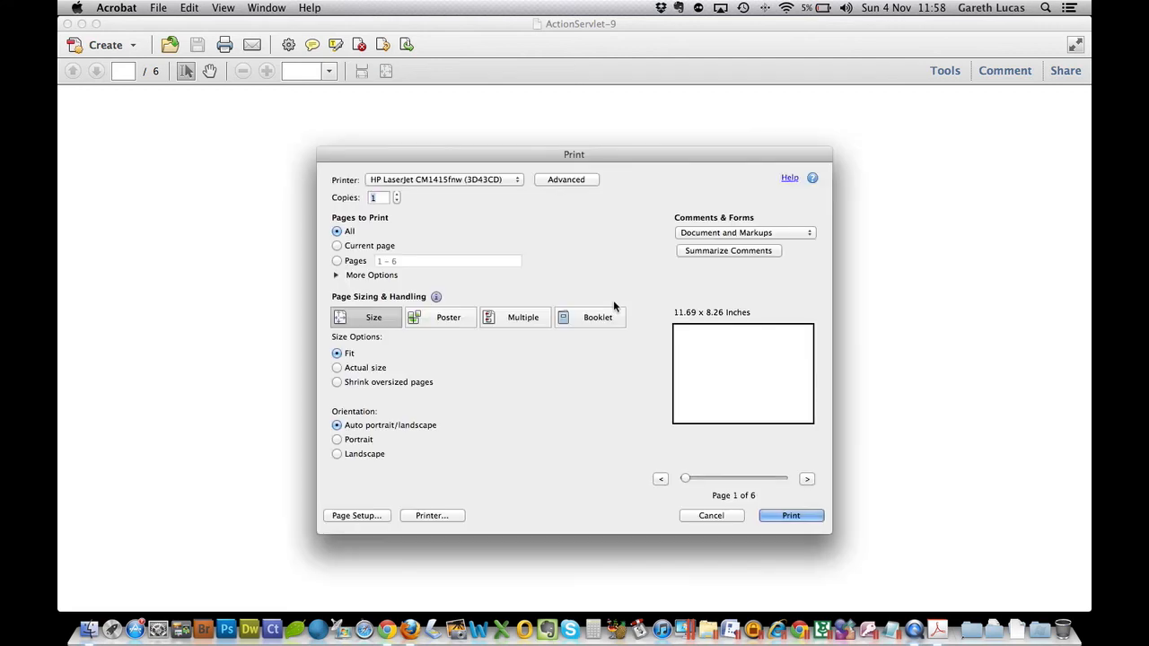
- Cancel printing on paper, look through the Royal Mail, Interlink and CN22 customs labels, and close the PDF
{"action": "left_click", "coordinate": [711, 515]}
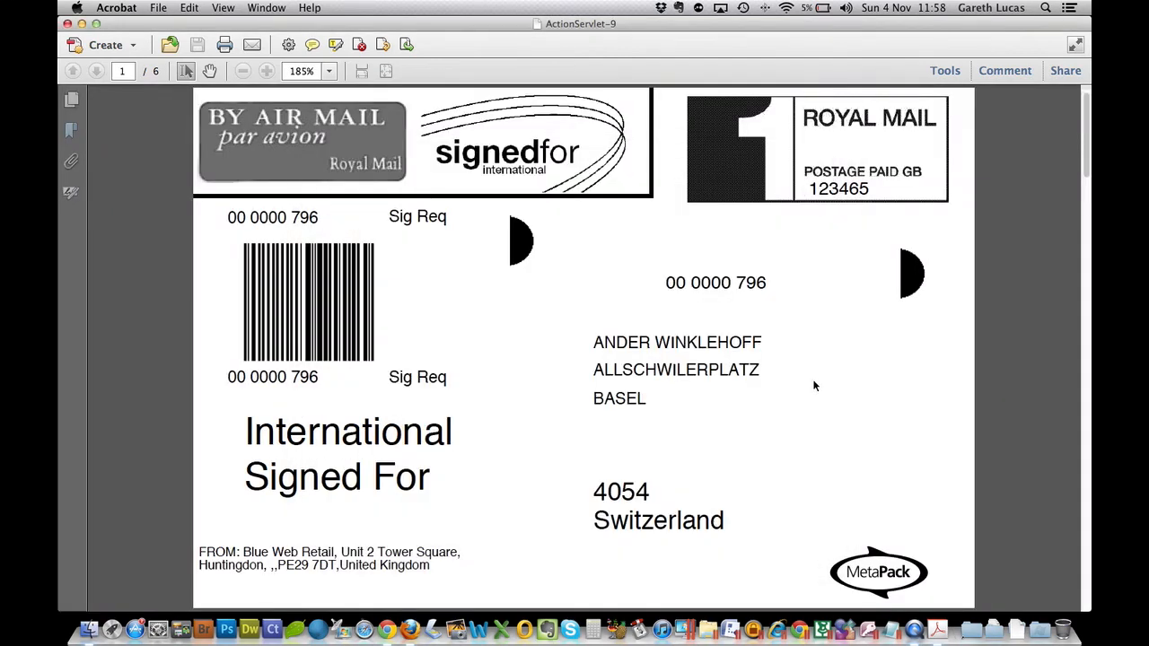
{"action": "left_click_drag", "start_coordinate": [1087, 138], "coordinate": [1090, 210]}
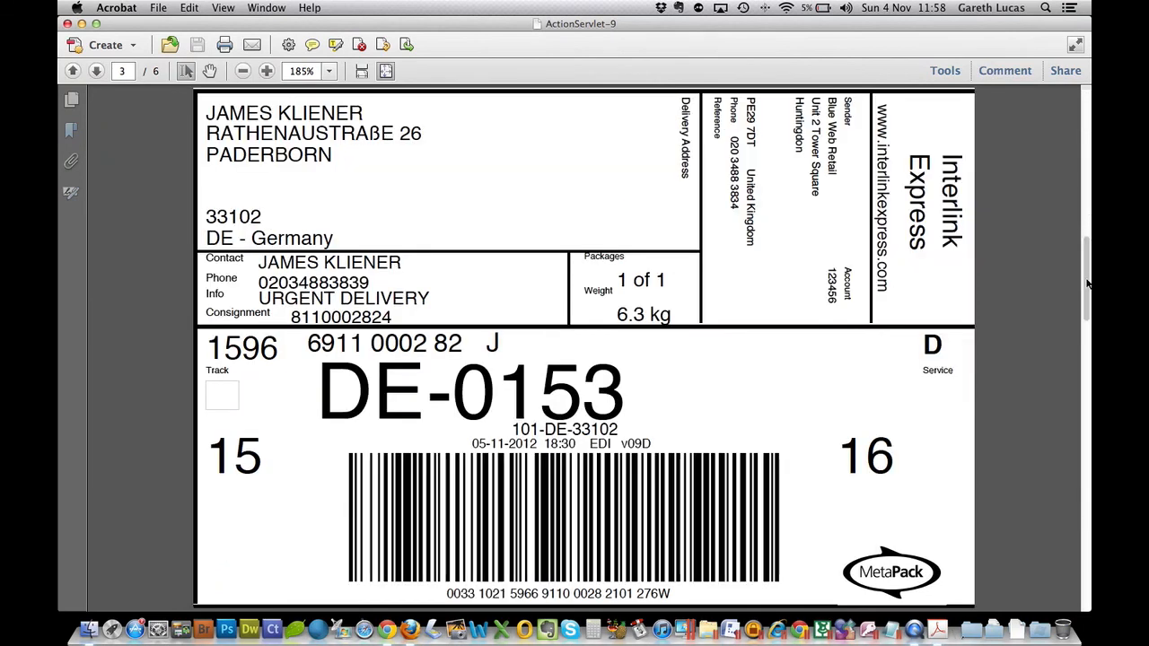
{"action": "left_click_drag", "start_coordinate": [1089, 280], "coordinate": [1087, 239]}
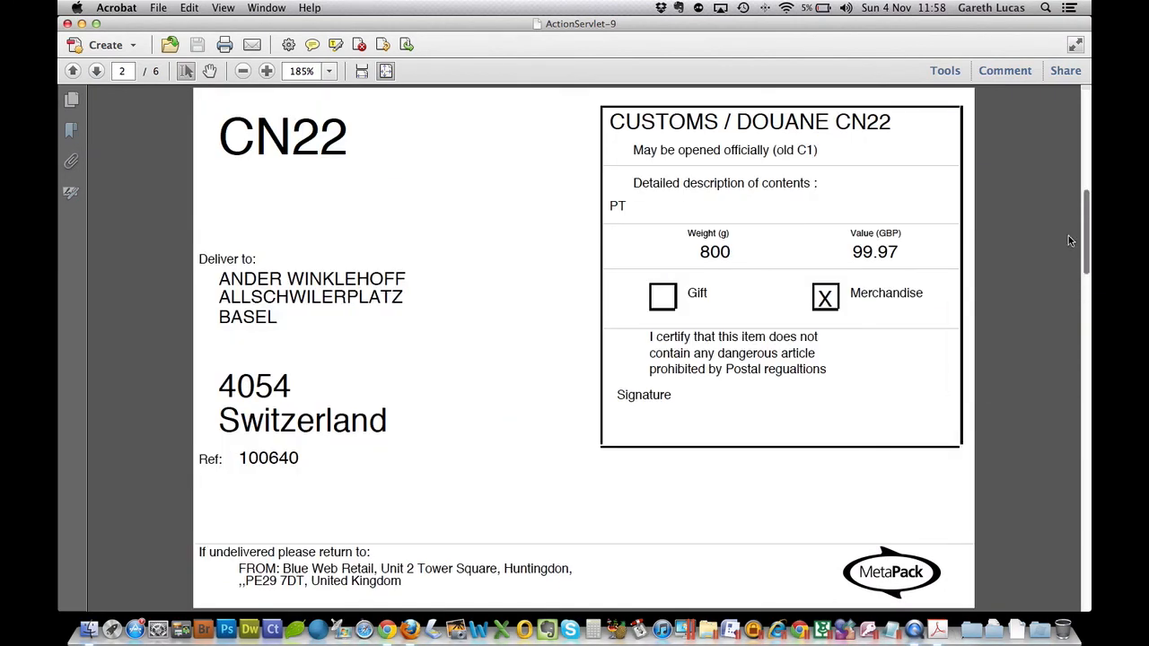
{"action": "left_click", "coordinate": [68, 25]}
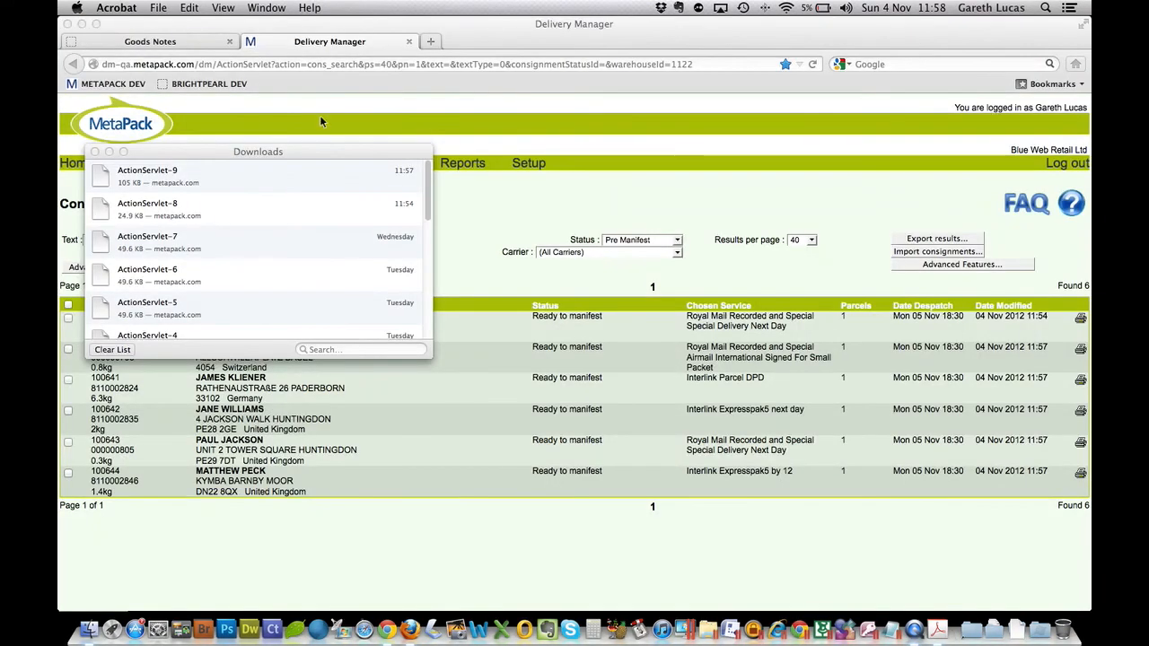
- Refresh the MetaPack consignments and the Brightpearl Goods Notes list to check the statuses and tracking references
{"action": "right_click", "coordinate": [482, 210]}
{"action": "left_click", "coordinate": [508, 244]}
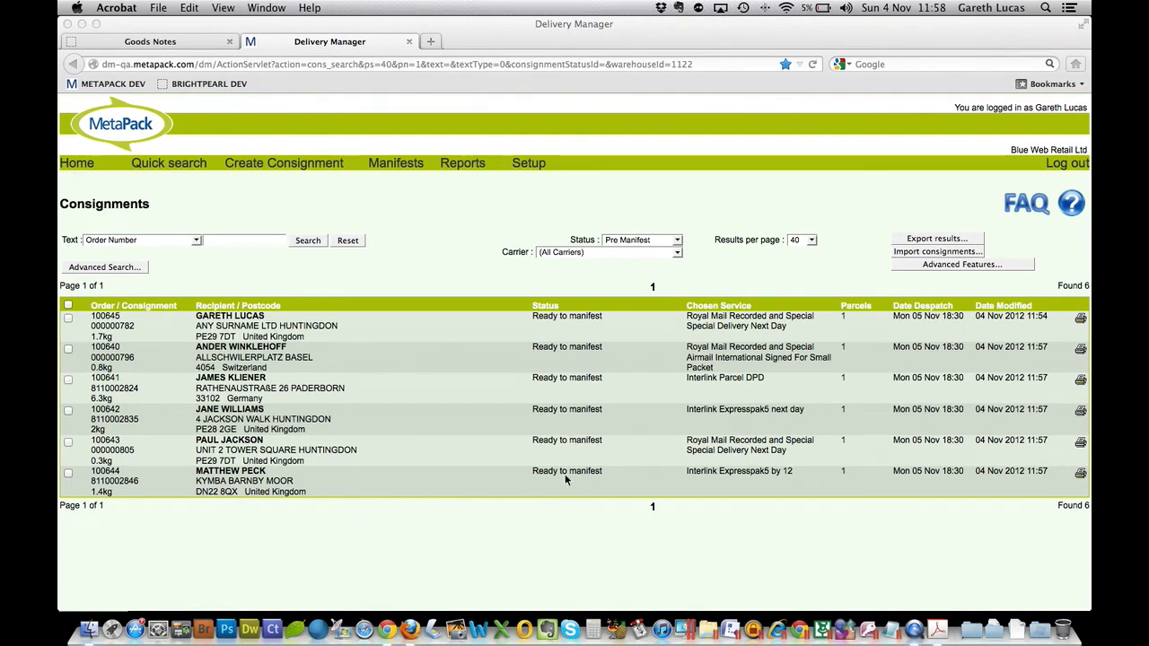
{"action": "left_click", "coordinate": [202, 41]}
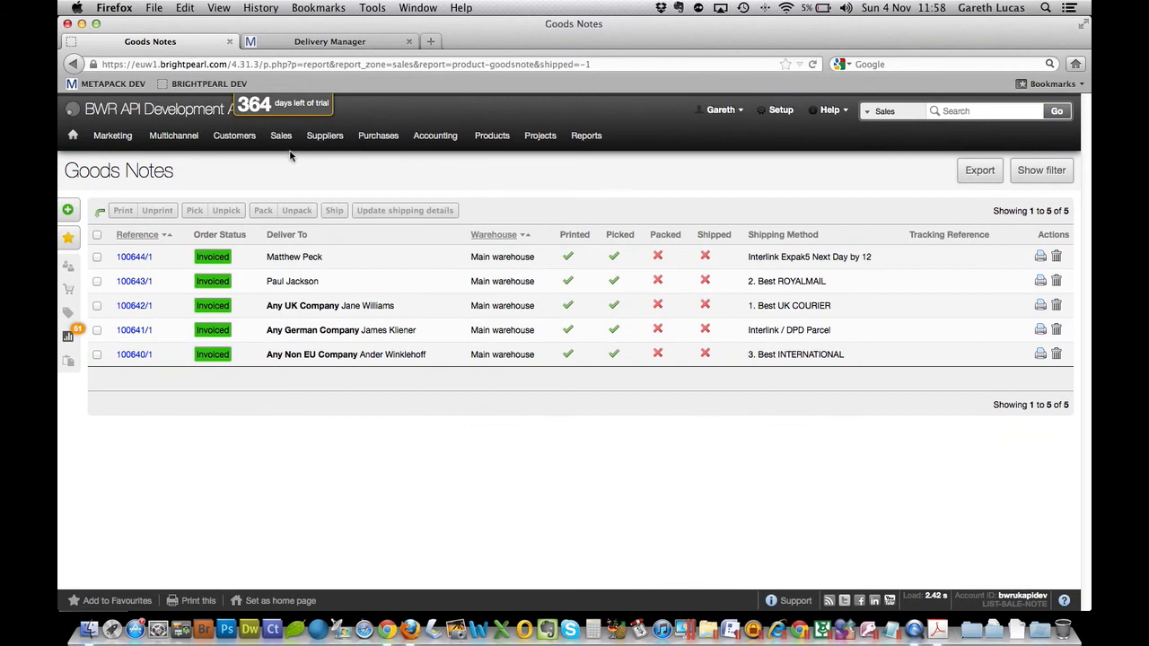
{"action": "right_click", "coordinate": [424, 473]}
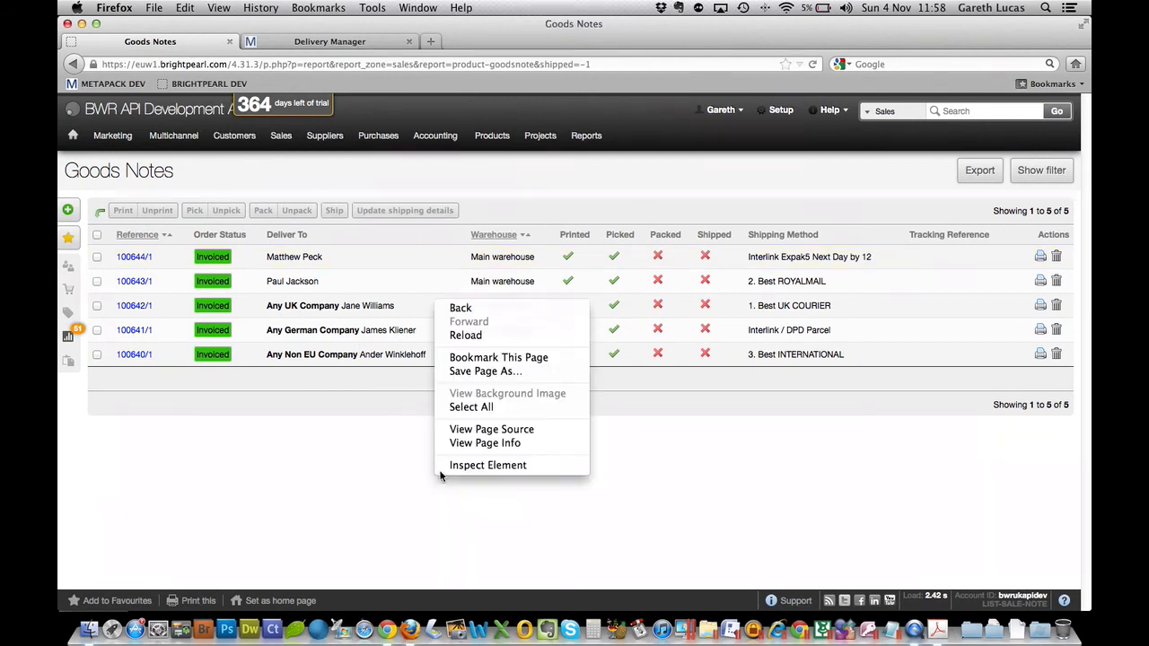
{"action": "left_click", "coordinate": [471, 335]}
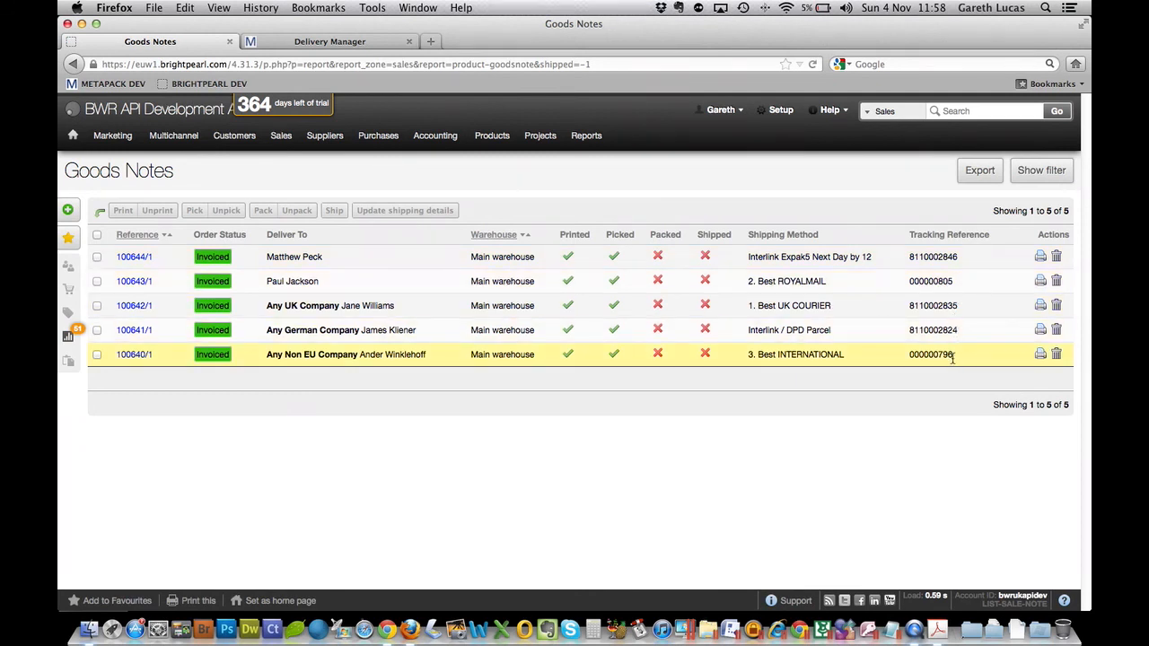
- Mark all the goods notes in the list as packed, leaving the tracking reference and shipping method fields blank
{"action": "left_click", "coordinate": [97, 234]}
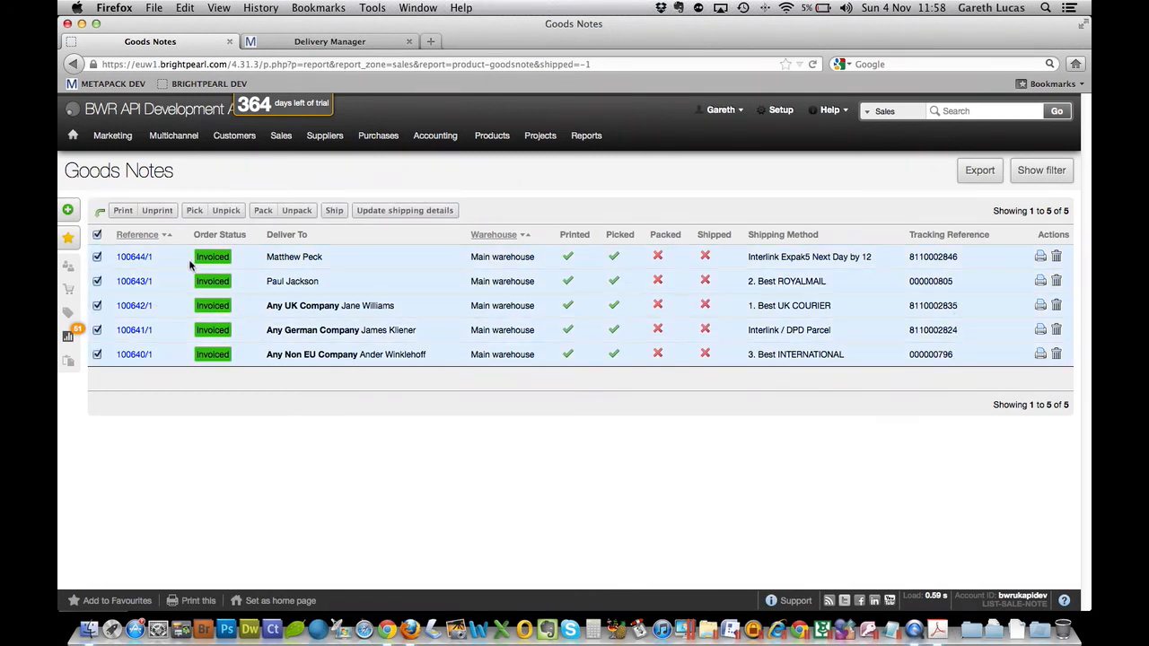
{"action": "left_click", "coordinate": [264, 211]}
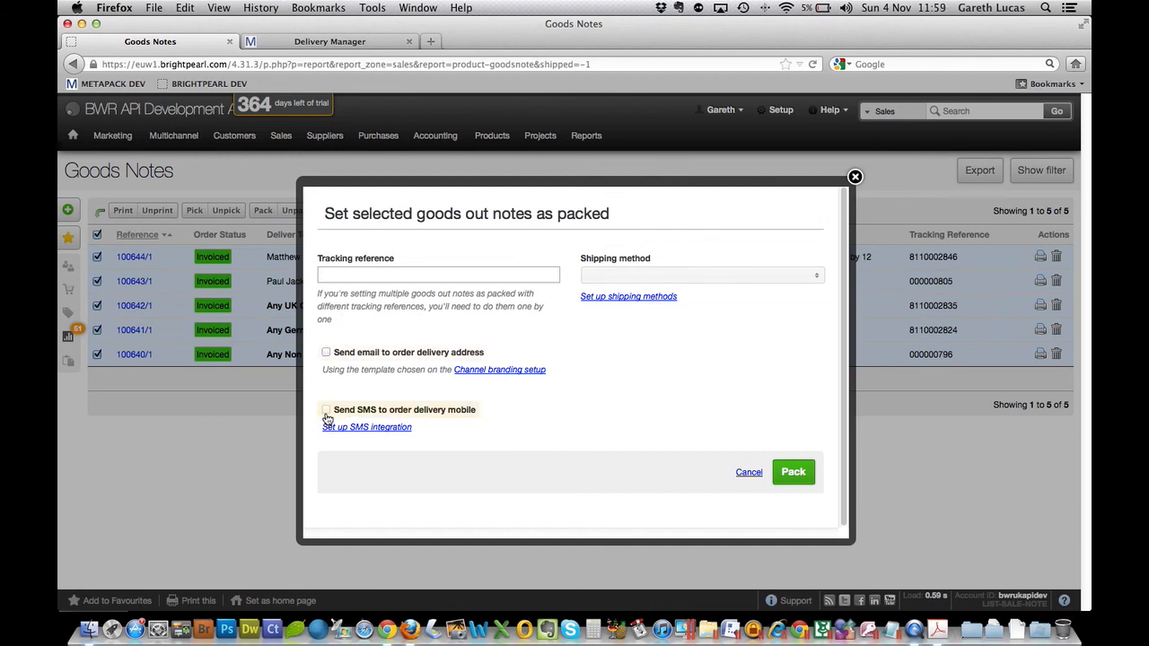
{"action": "left_click", "coordinate": [794, 473]}
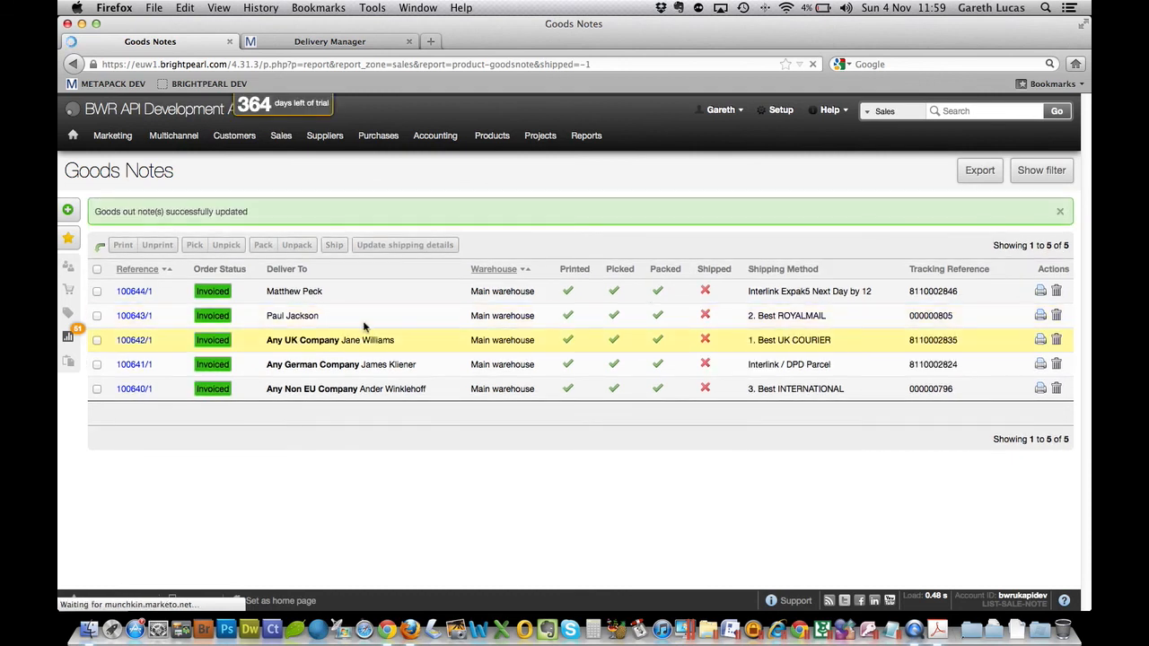
- Ship all the packed goods notes, accepting the stock removal, and return to the MetaPack consignments list
{"action": "left_click", "coordinate": [96, 269]}
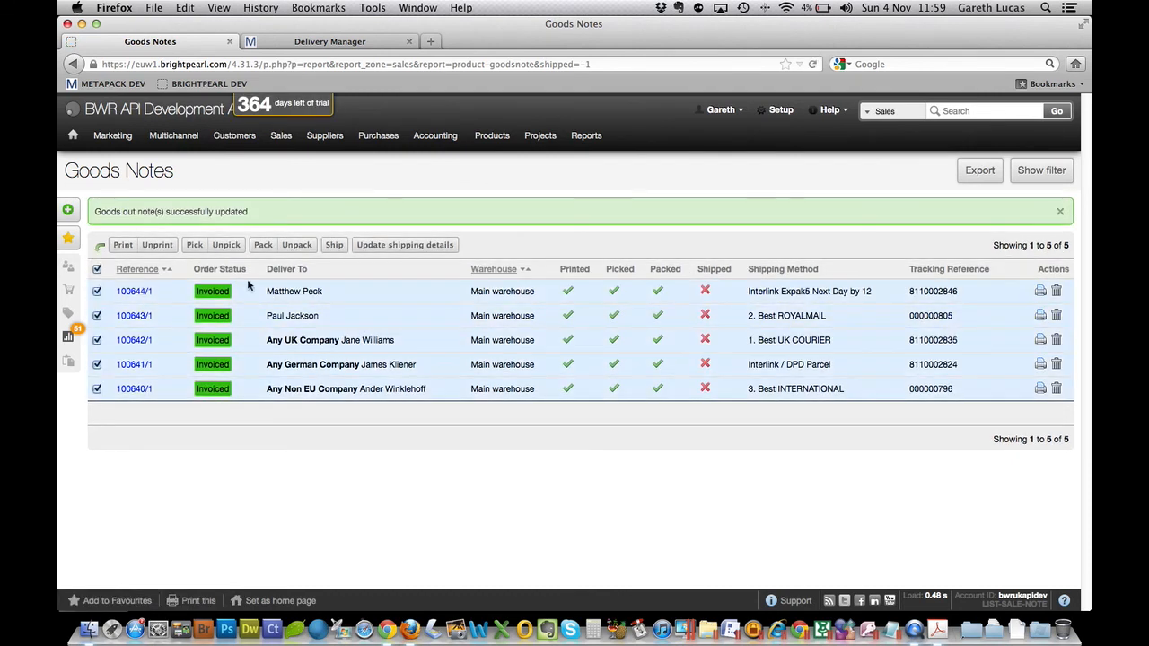
{"action": "left_click", "coordinate": [334, 246]}
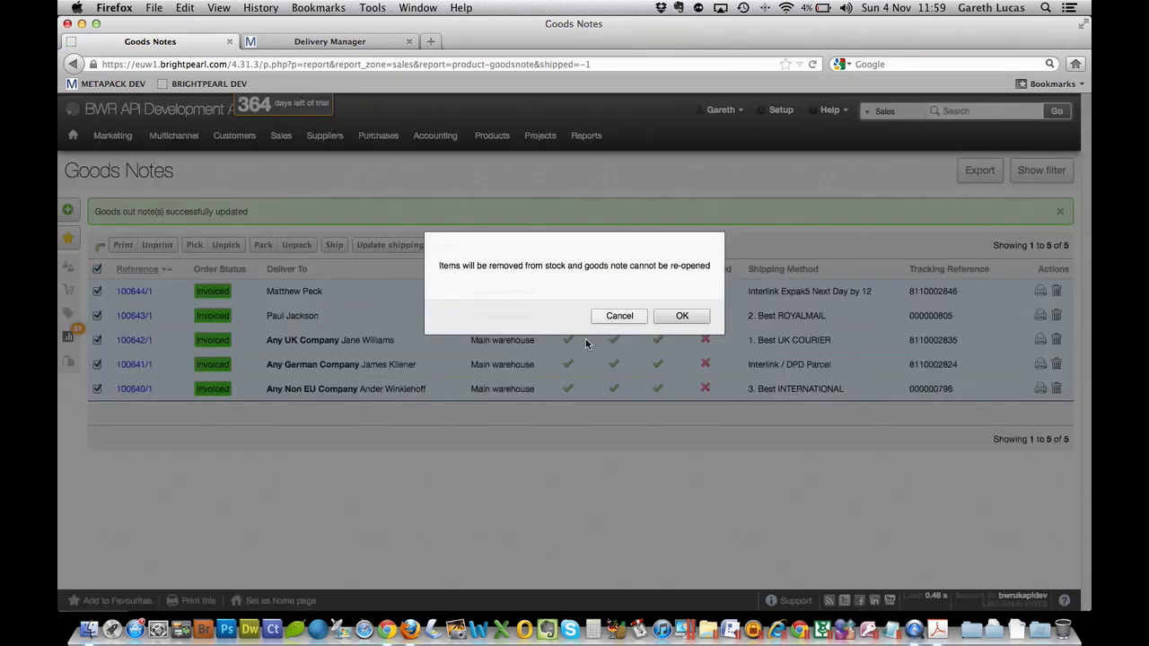
{"action": "left_click", "coordinate": [683, 318]}
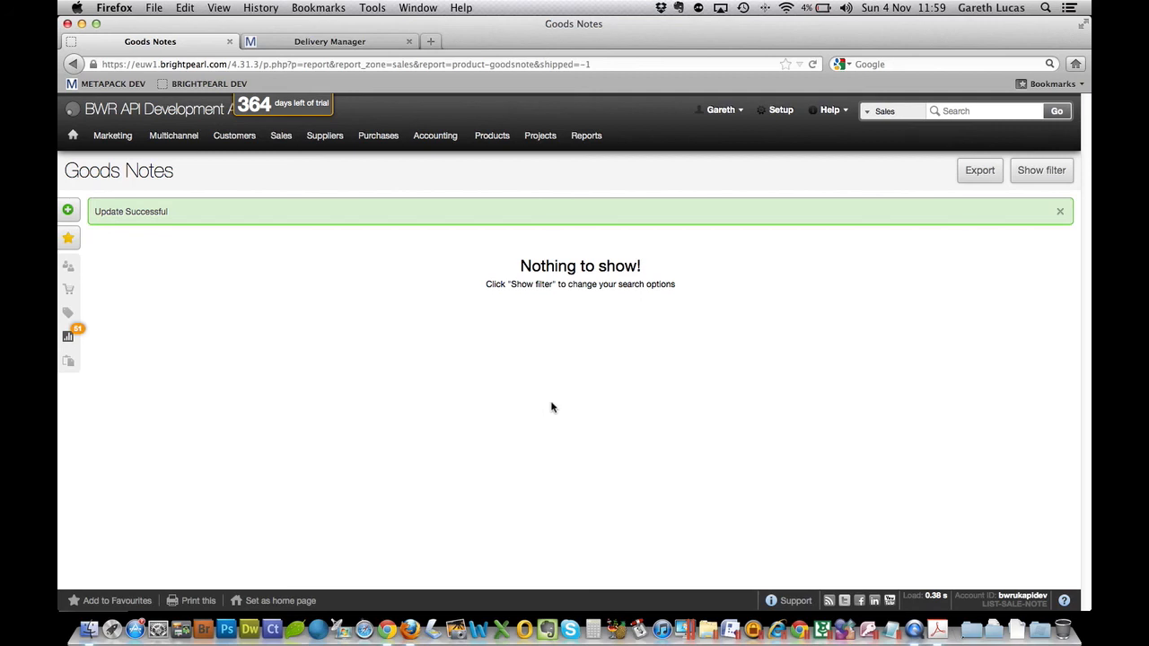
{"action": "left_click", "coordinate": [357, 45]}
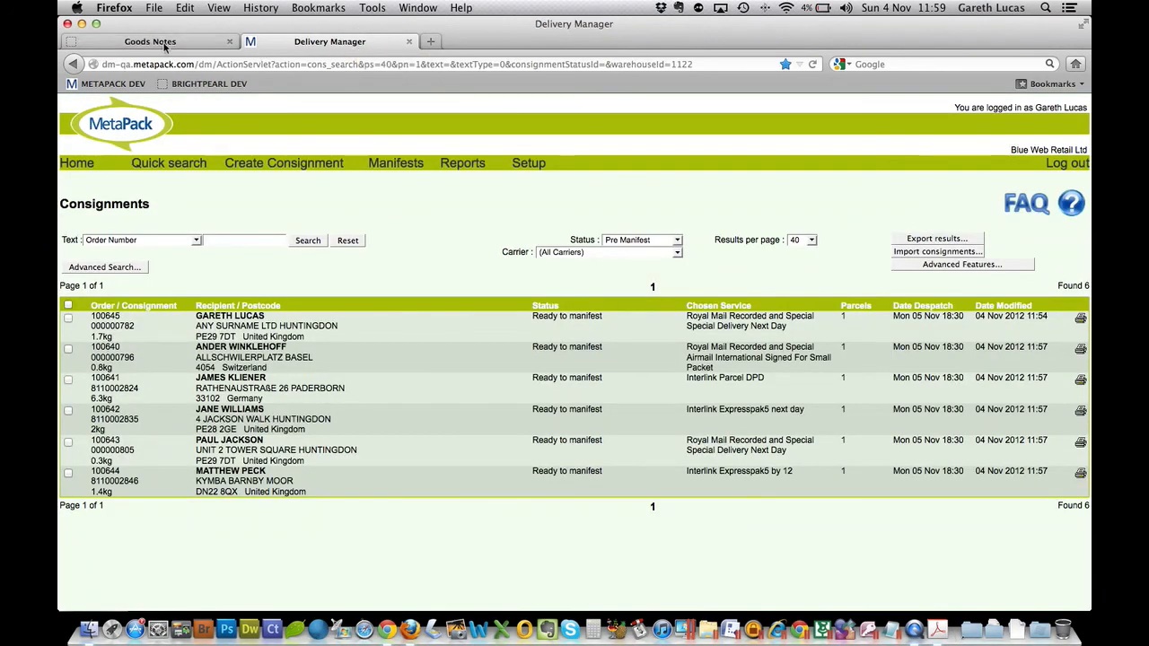